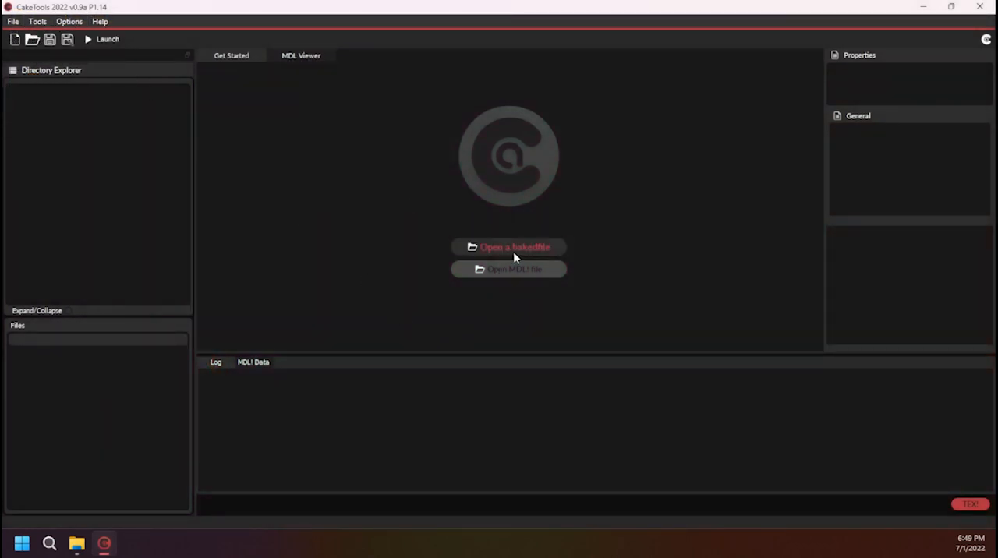
Open the baked file bakedfile00.cak from SteamLibrary\steamapps\common\WWE 2K22 on Storage Drive (D:)
left_click(514, 248)
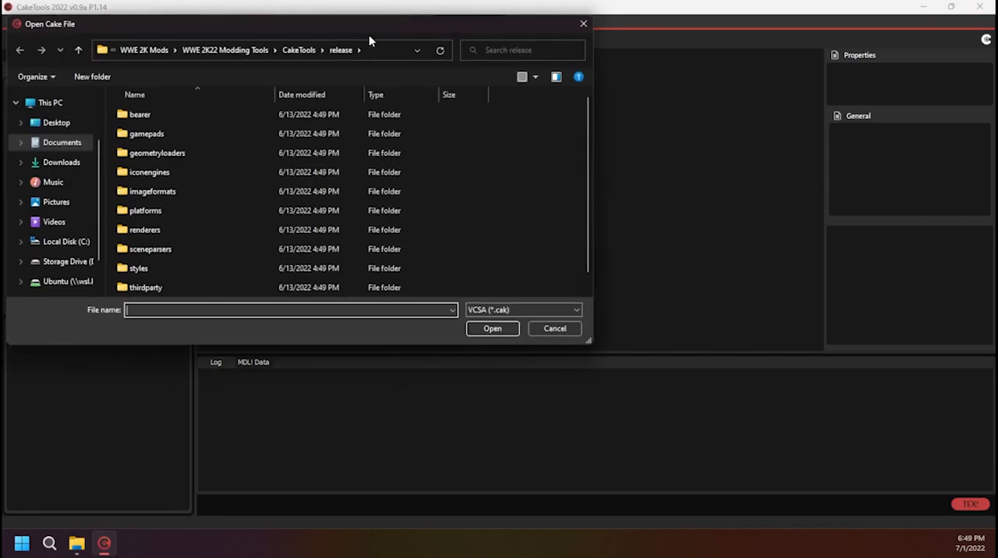
scroll(398, 211, "up", 1)
scroll(178, 222, "up", 1)
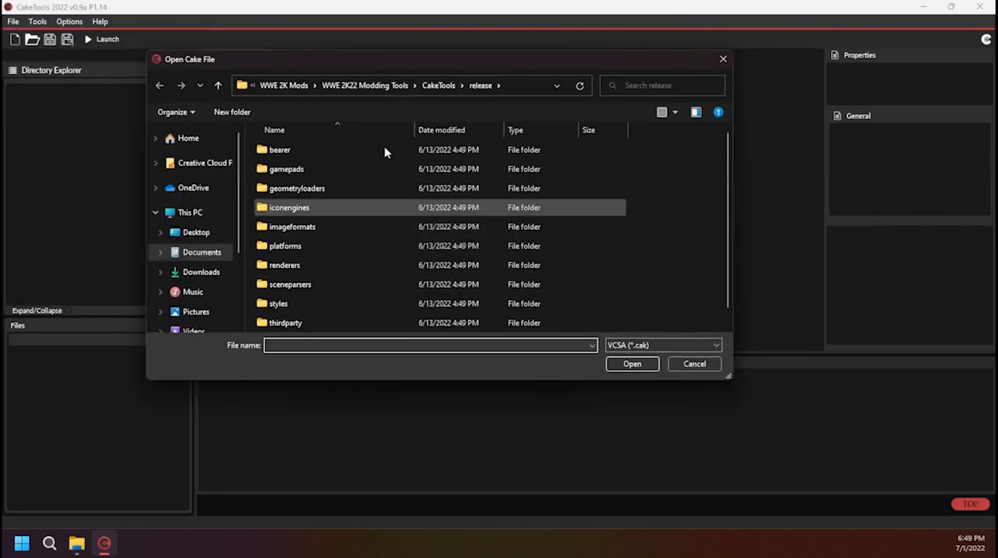
scroll(222, 267, "down", 2)
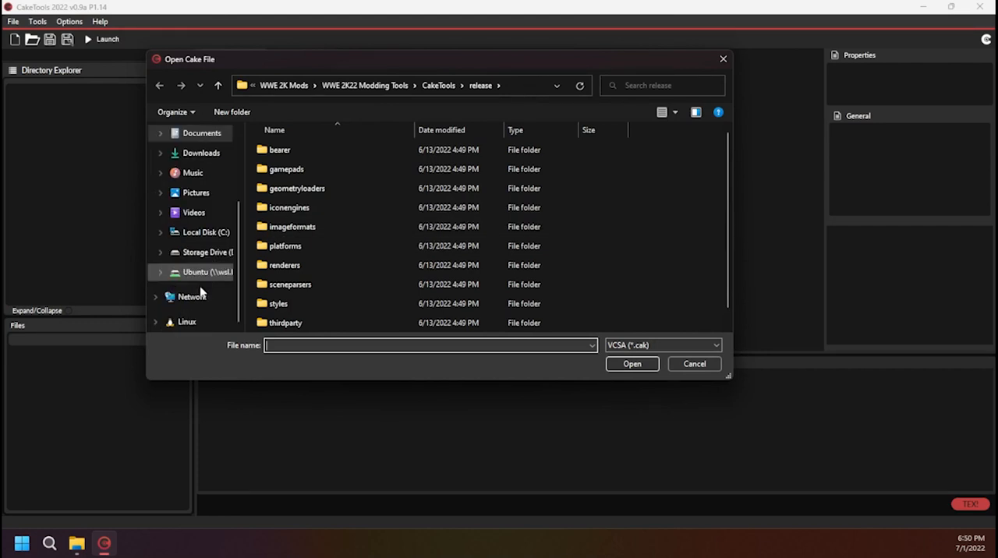
left_click(207, 251)
scroll(337, 267, "down", 3)
double_click(319, 286)
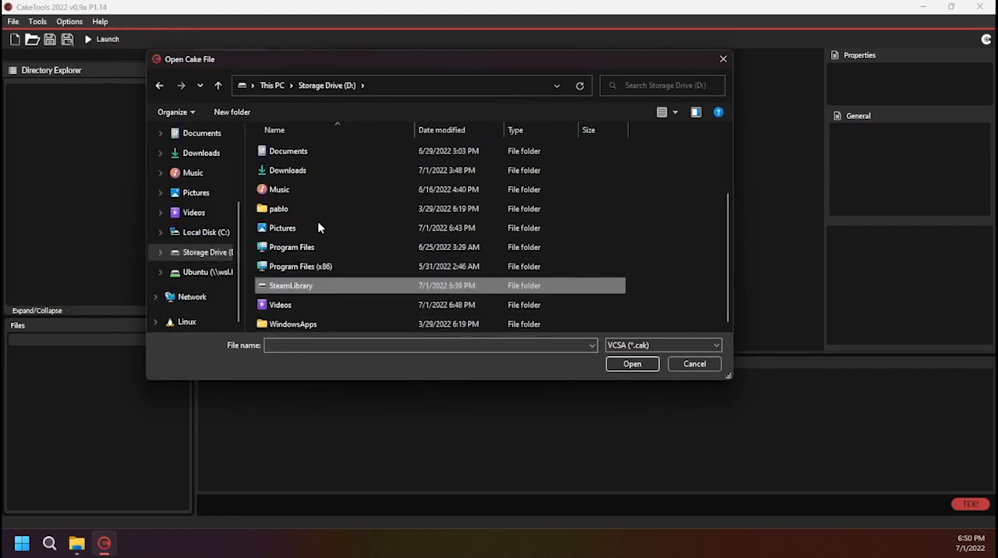
double_click(309, 150)
double_click(309, 151)
scroll(316, 234, "down", 2)
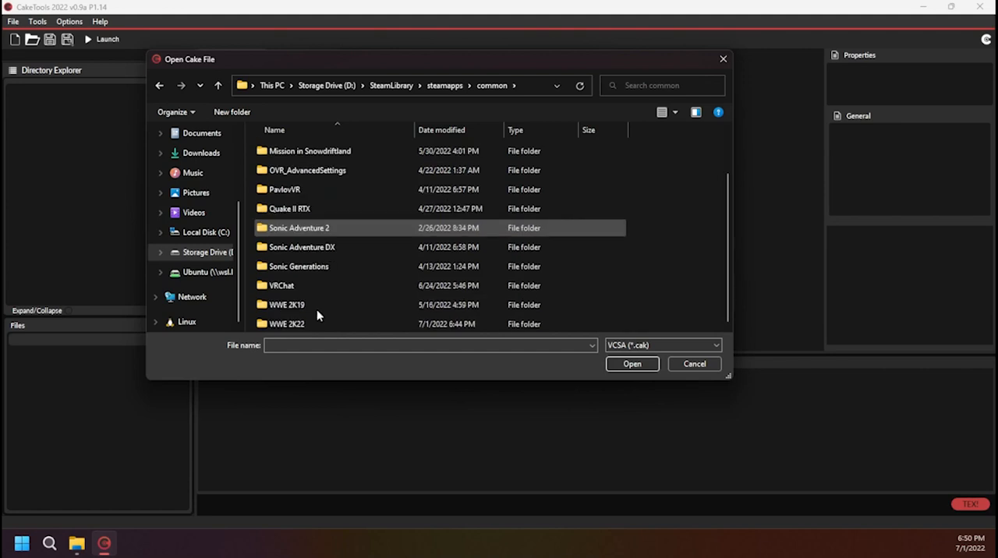
double_click(310, 323)
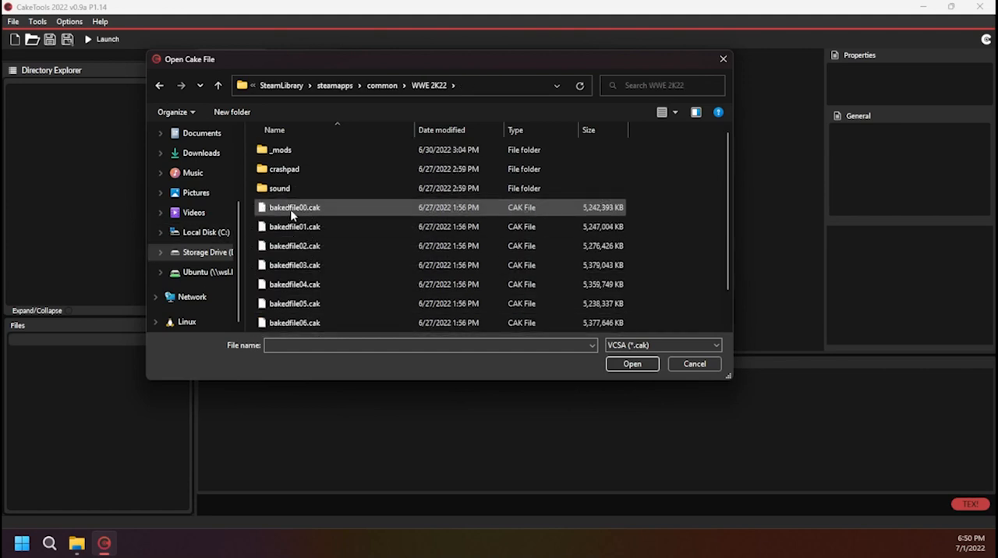
left_click(293, 209)
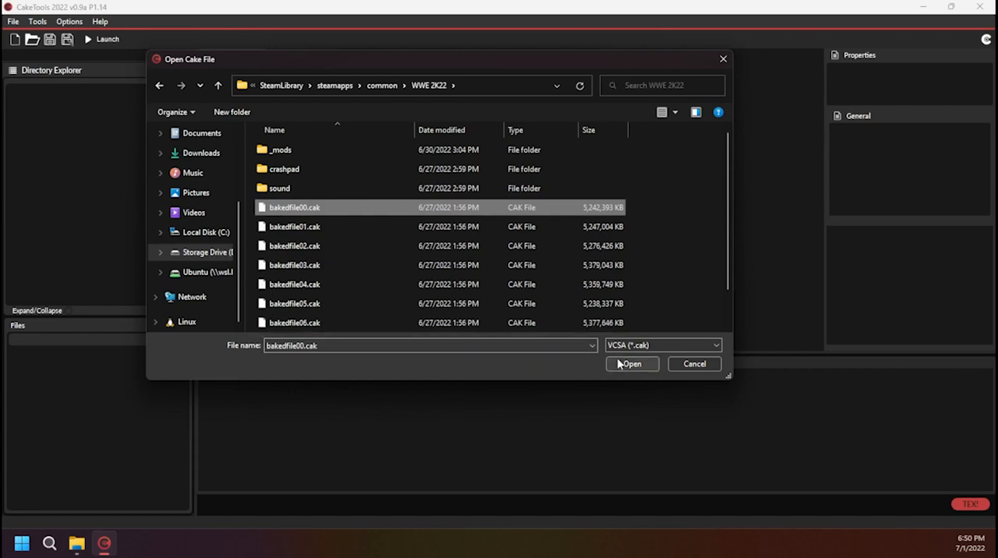
left_click(629, 364)
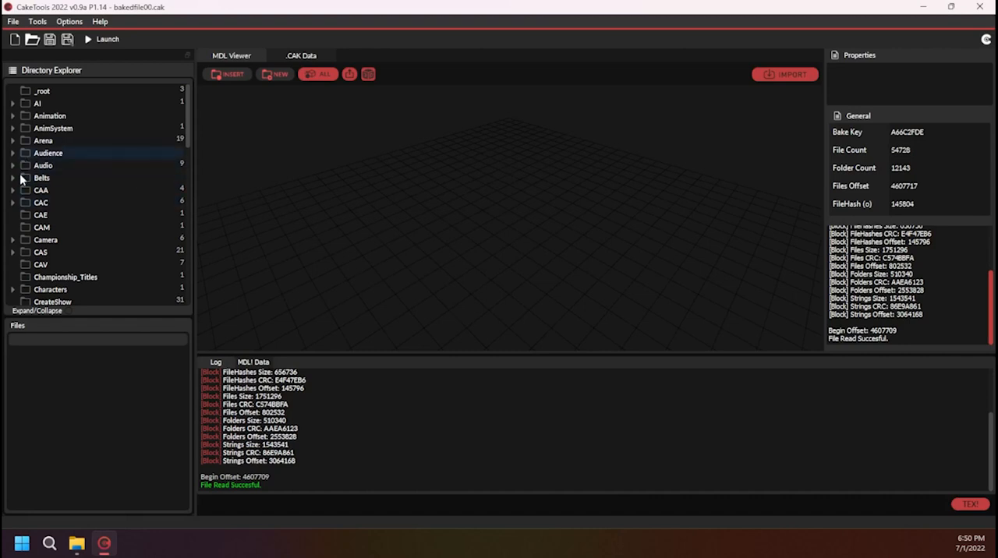
Open CharacterMapping.jsfb from the Characters folder of the baked file
scroll(18, 261, "down", 1)
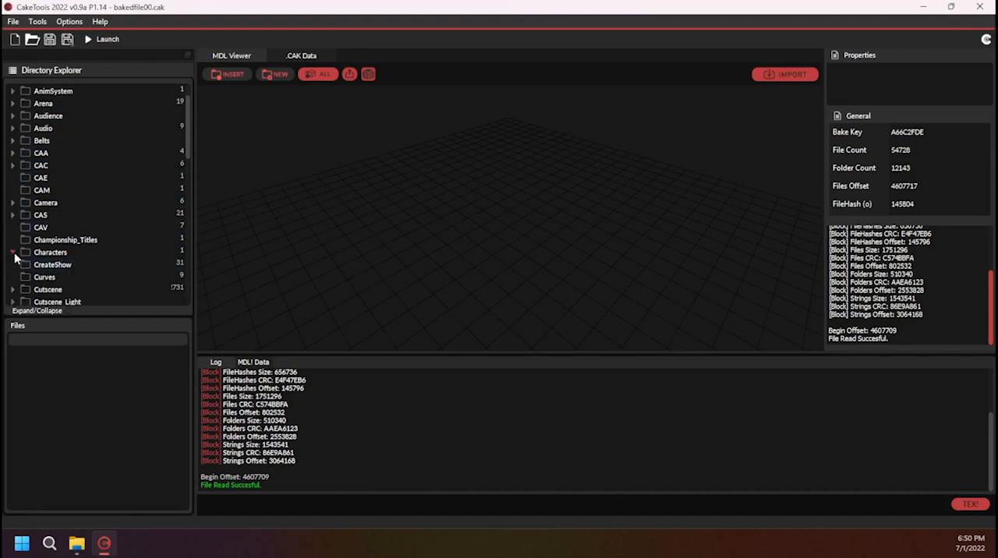
left_click(13, 252)
left_click(40, 253)
left_click(14, 253)
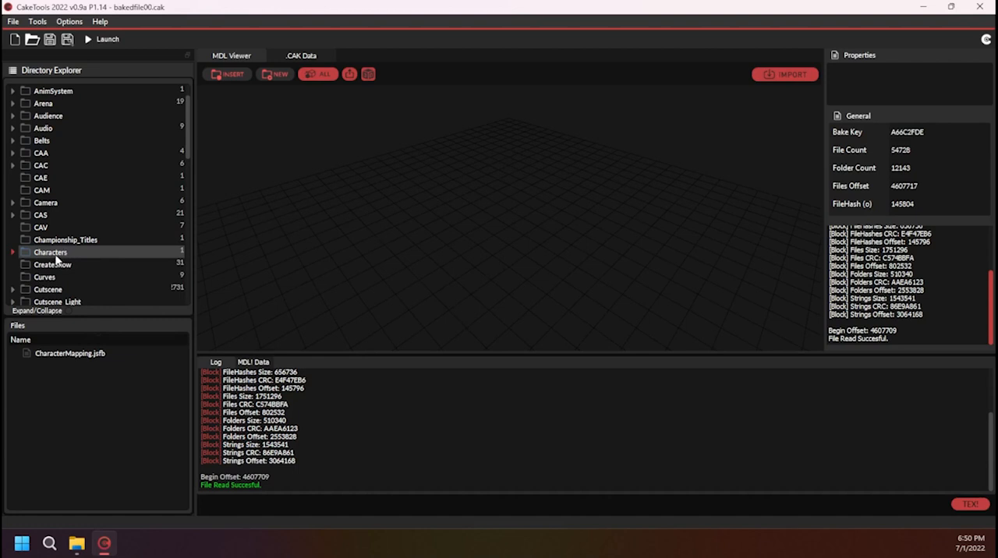
left_click(93, 356)
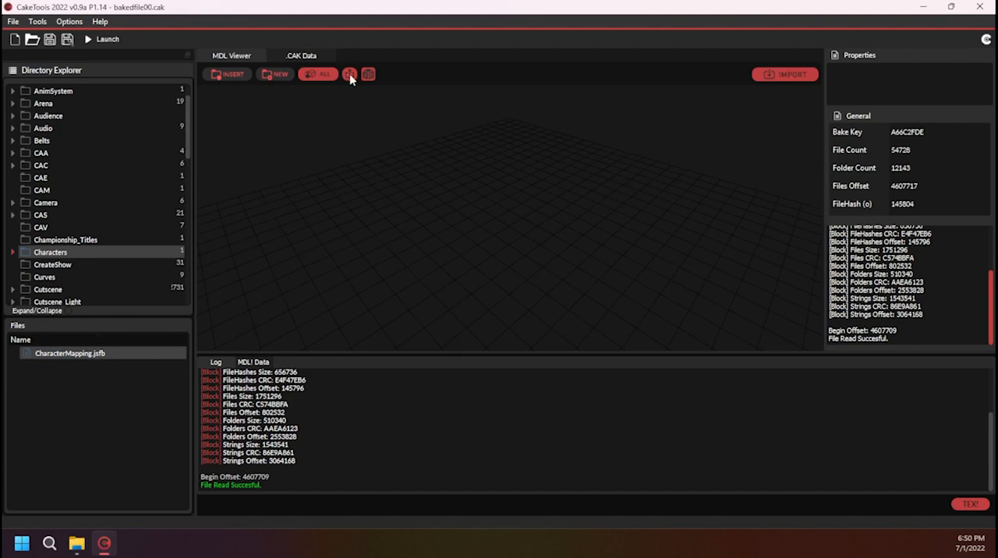
double_click(89, 356)
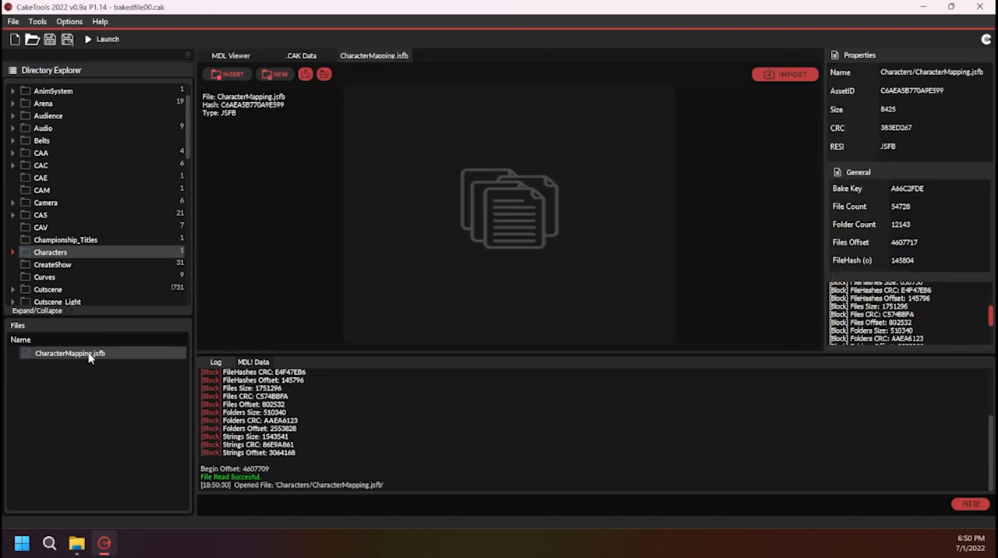
Start exporting CharacterMapping.jsfb and browse to SteamLibrary\steamapps\common\WWE 2K22 on Storage Drive (D:) as the destination
left_click(306, 74)
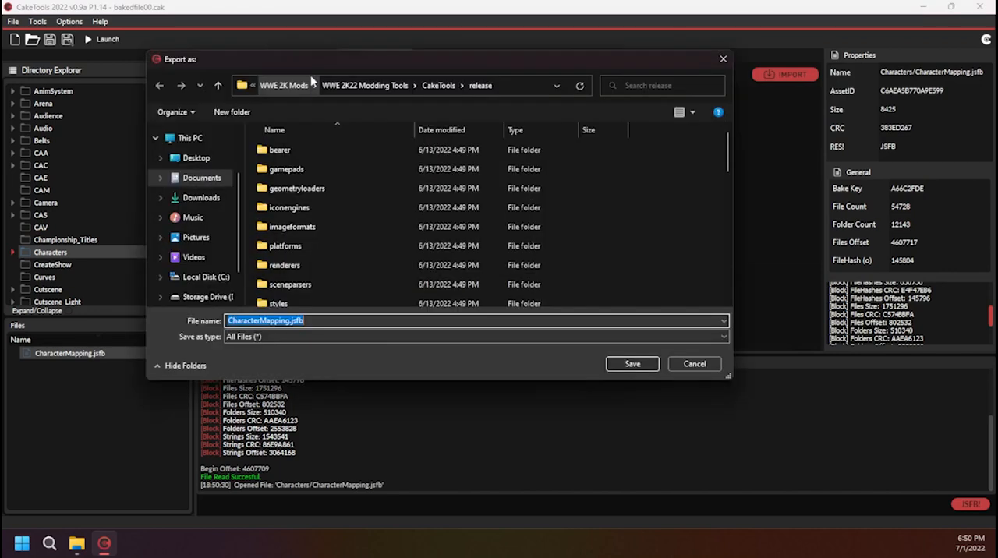
scroll(285, 195, "down", 2)
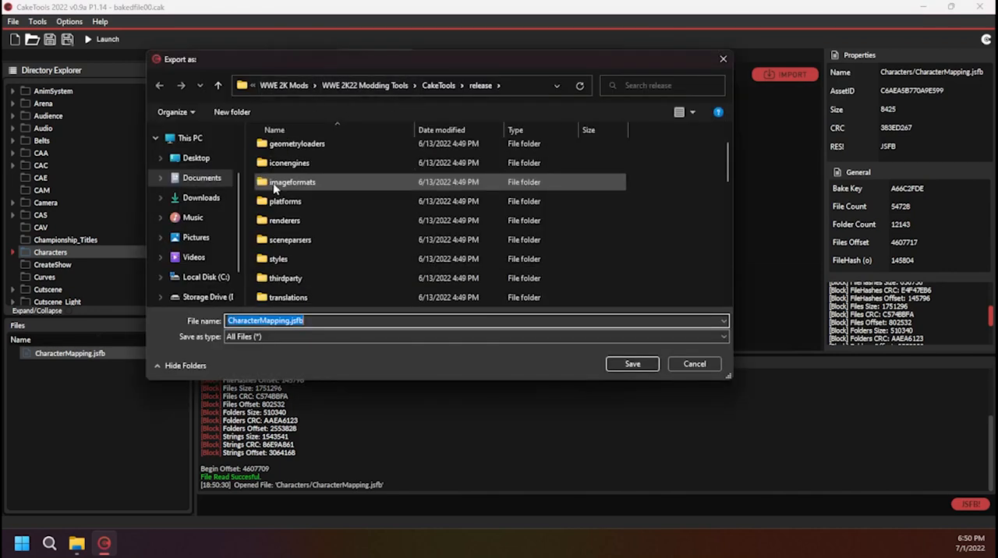
scroll(285, 199, "up", 1)
scroll(282, 192, "up", 2)
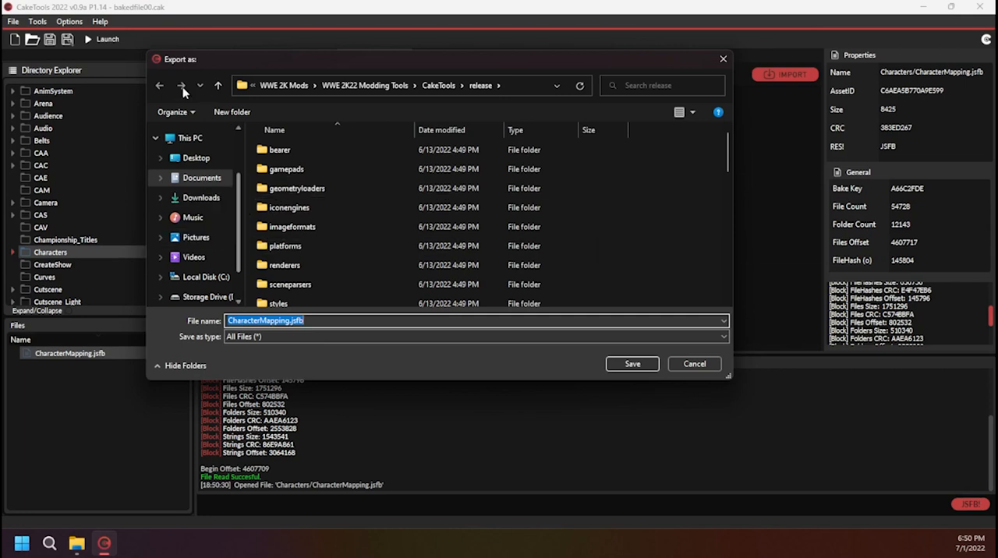
scroll(191, 261, "down", 1)
left_click(208, 258)
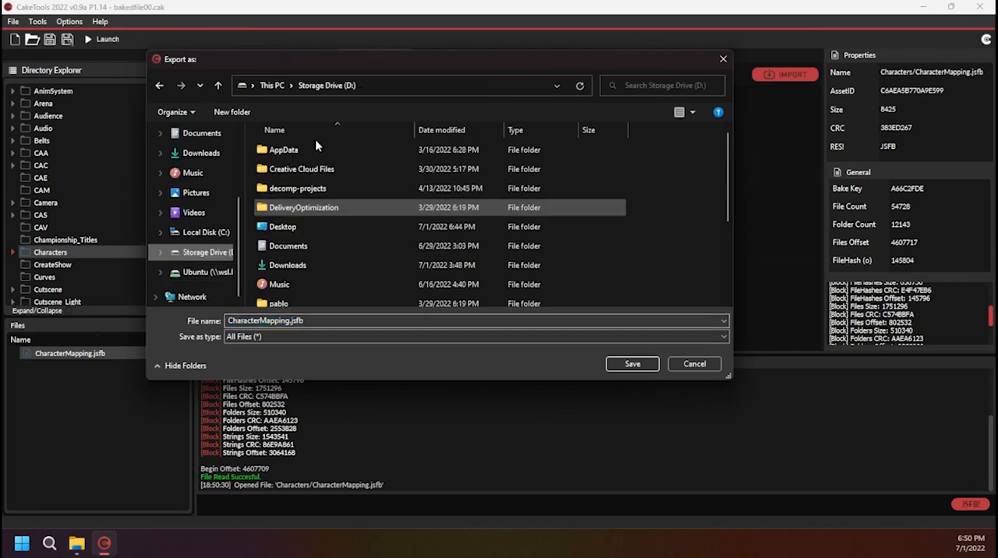
scroll(300, 248, "down", 2)
double_click(310, 277)
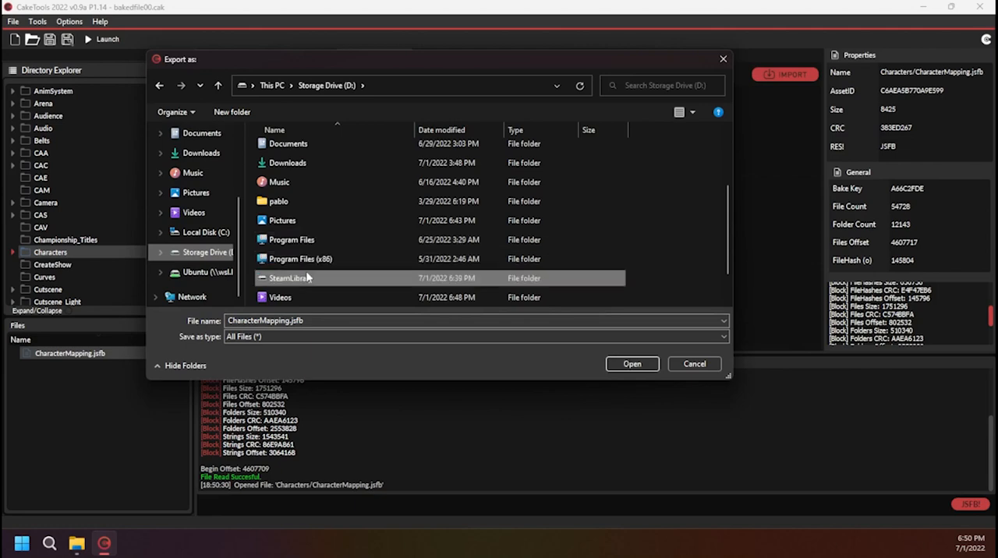
left_click(299, 151)
double_click(299, 151)
scroll(309, 206, "down", 3)
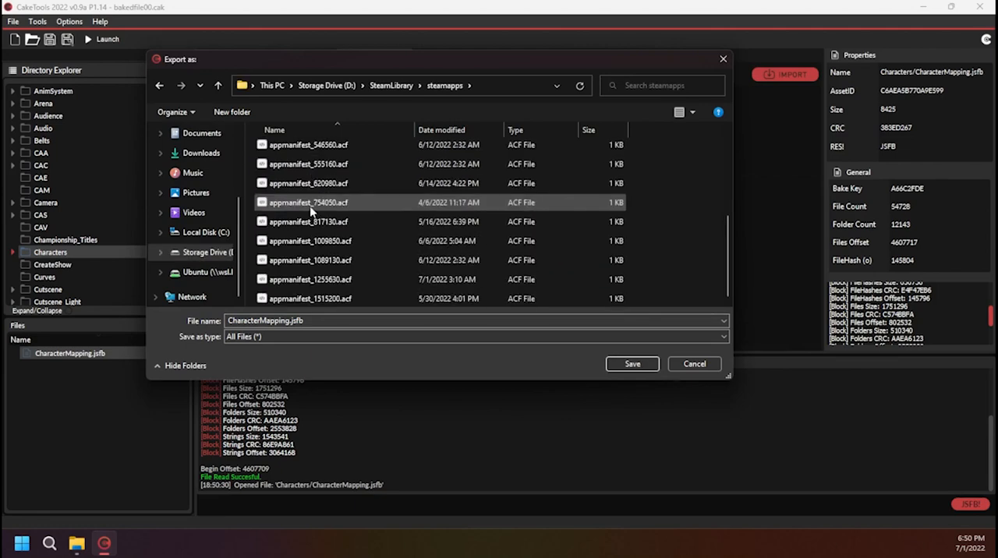
scroll(309, 206, "up", 3)
key("c")
key("Return")
key("w")
key("Return")
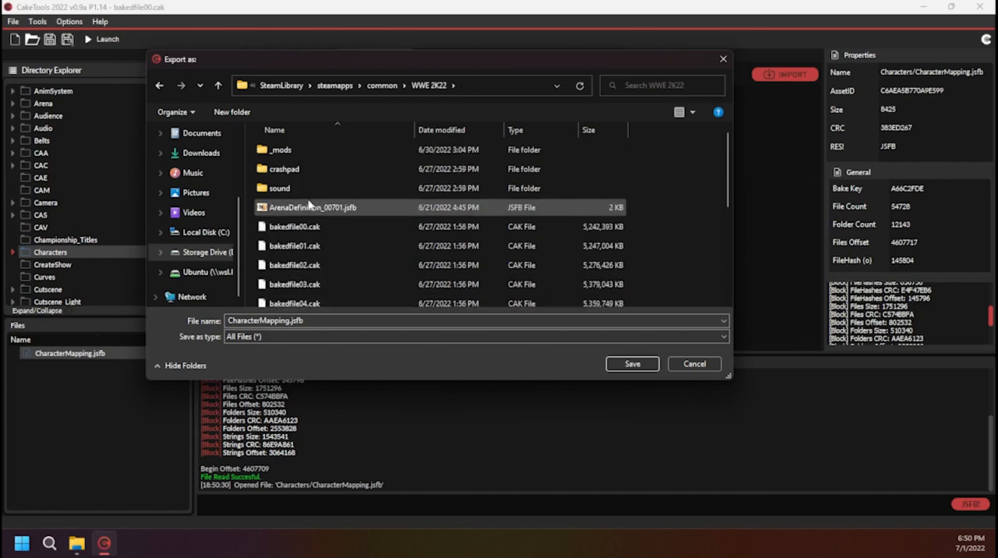
Export the file into the _mods\Characters folder under the name CharacterMapping.jsfbstock
double_click(280, 152)
scroll(390, 242, "down", 1)
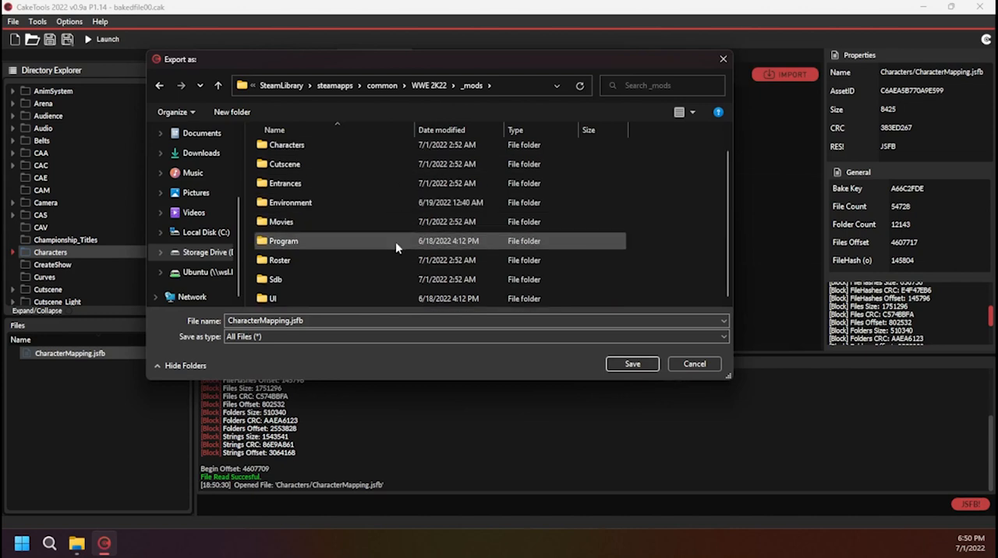
scroll(294, 167, "up", 1)
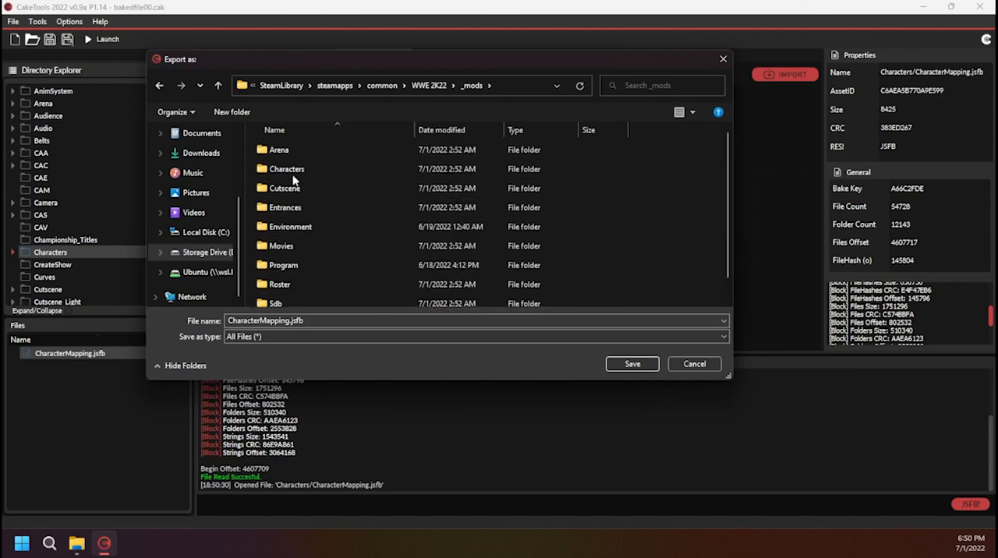
double_click(286, 170)
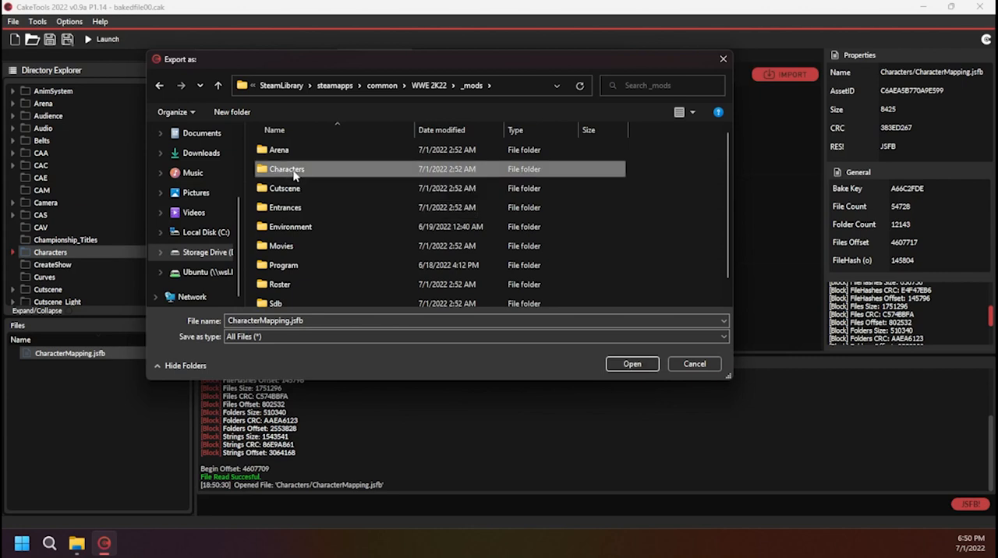
scroll(310, 183, "down", 1)
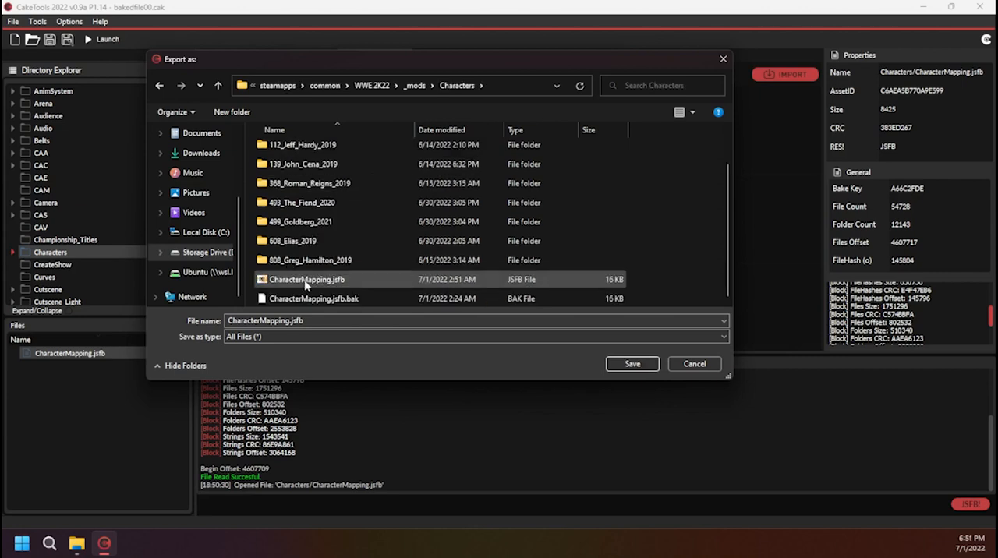
left_click(329, 322)
left_click(329, 322)
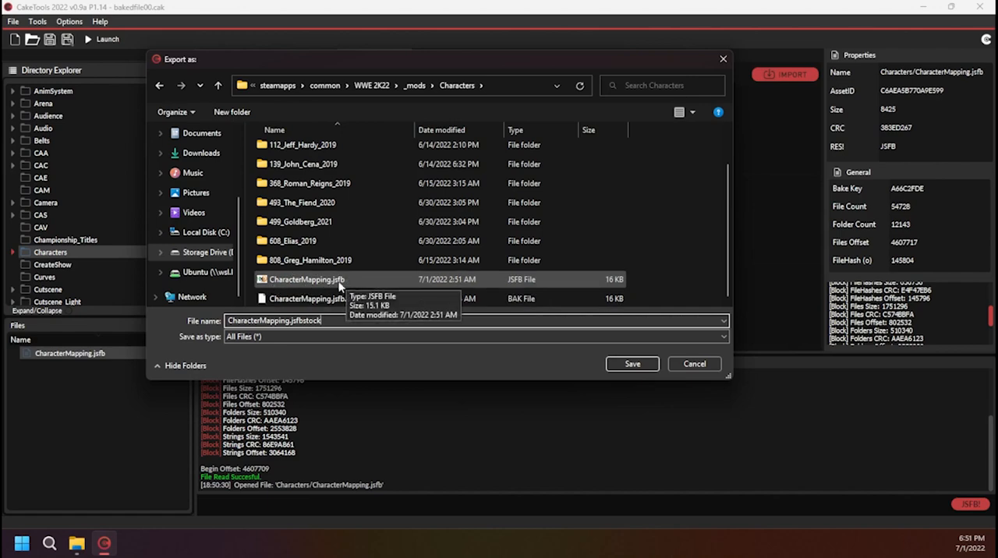
left_click(620, 364)
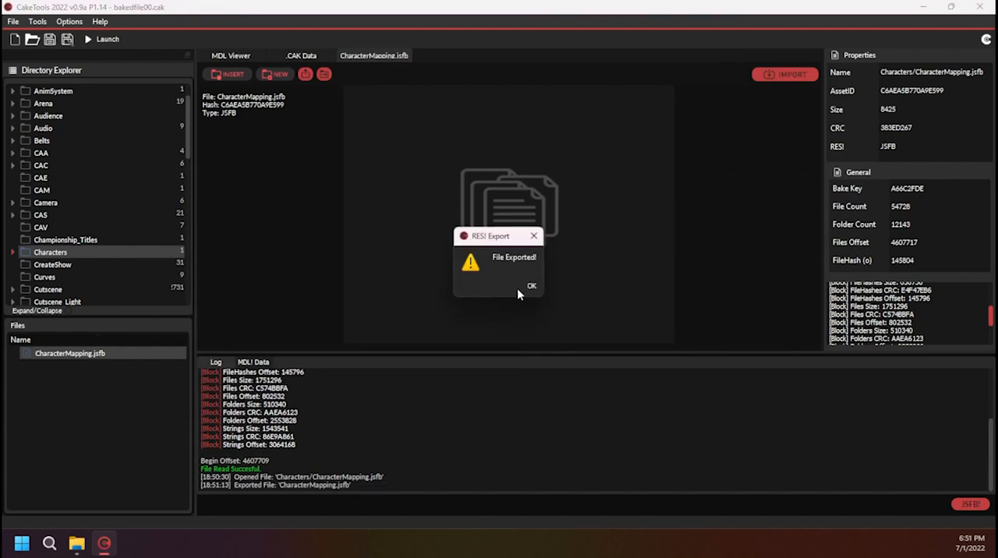
left_click(531, 289)
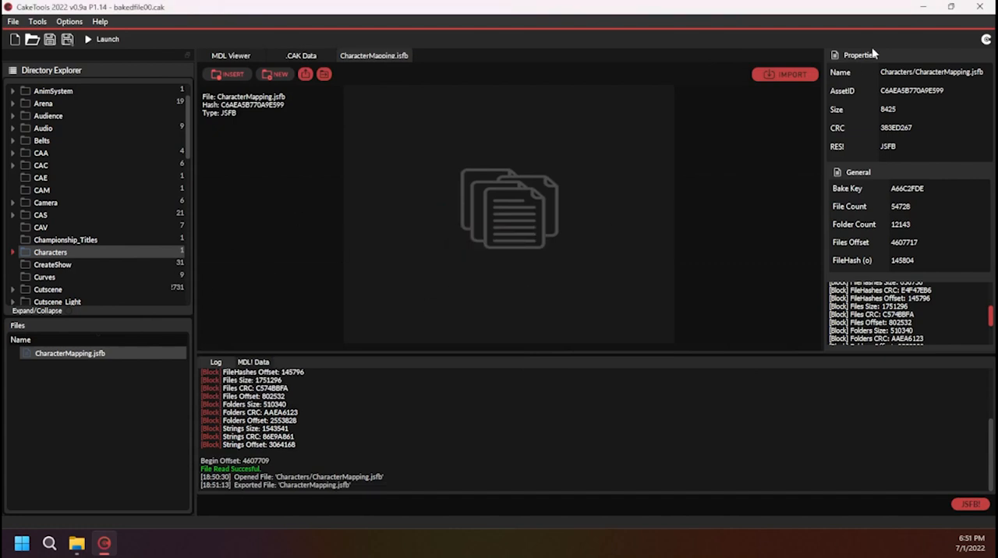
Switch to HxD and open CharacterMapping.jsfbstock from the _mods\Characters folder
left_click(920, 8)
left_click(825, 11)
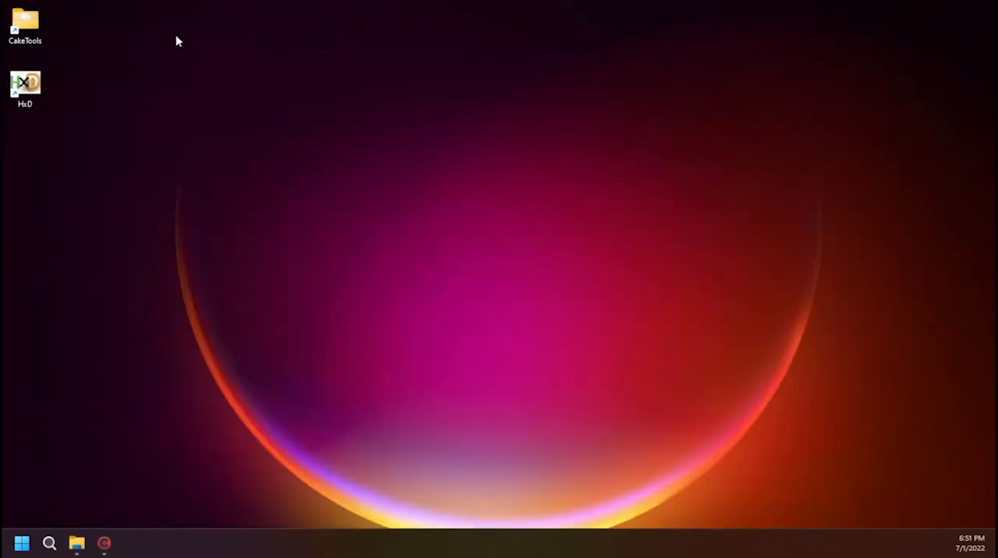
double_click(28, 87)
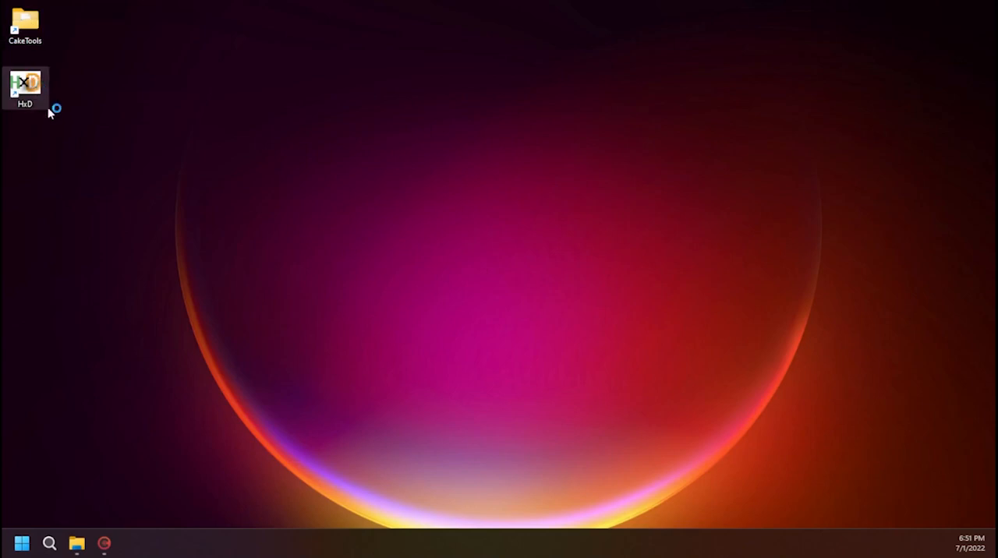
left_click(28, 39)
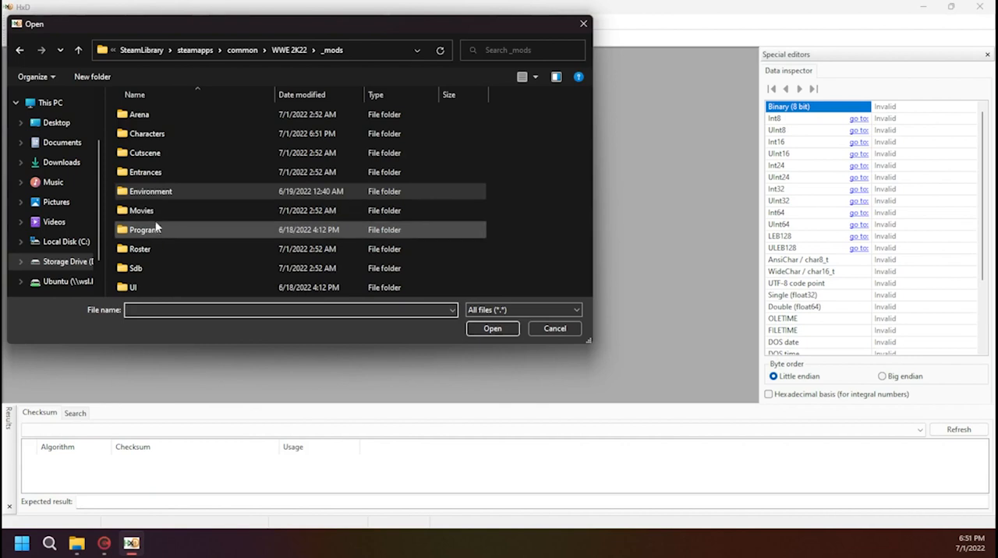
double_click(155, 135)
scroll(187, 288, "down", 1)
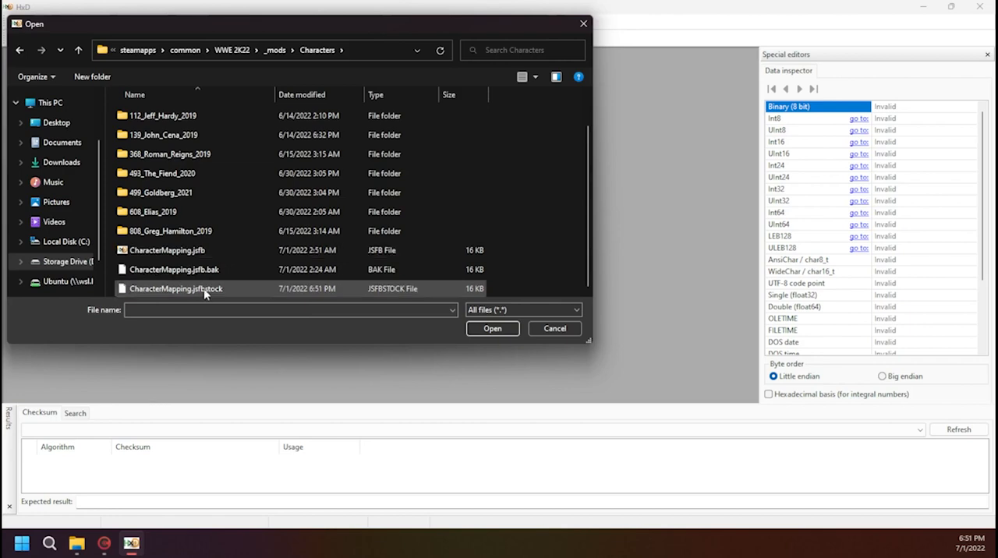
left_click(189, 292)
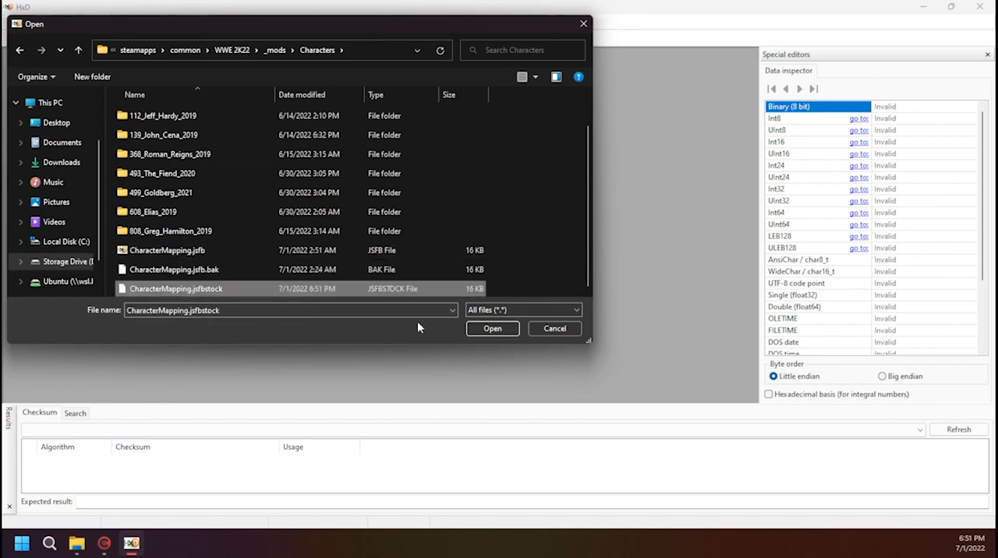
left_click(482, 329)
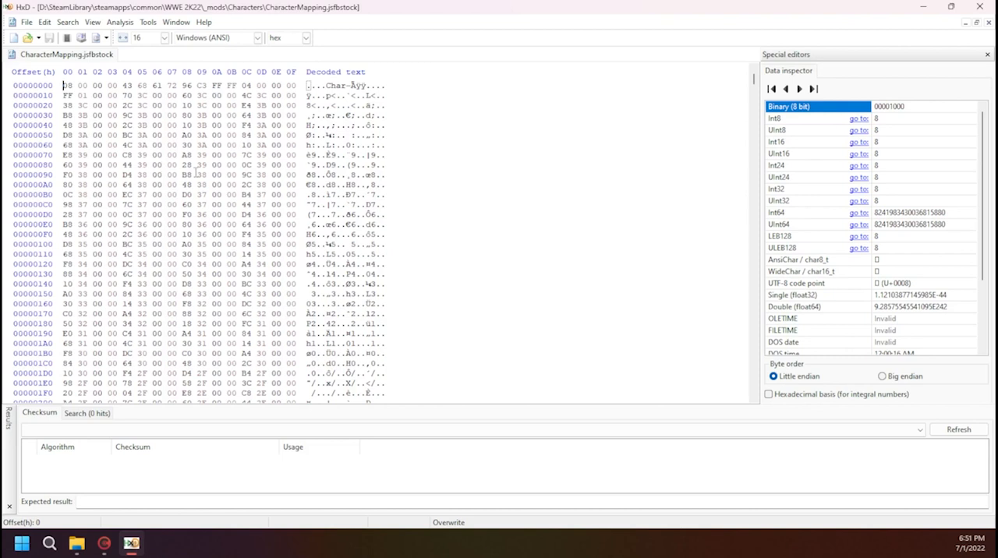
Set the byte group size of the hex view to 8
left_click(92, 22)
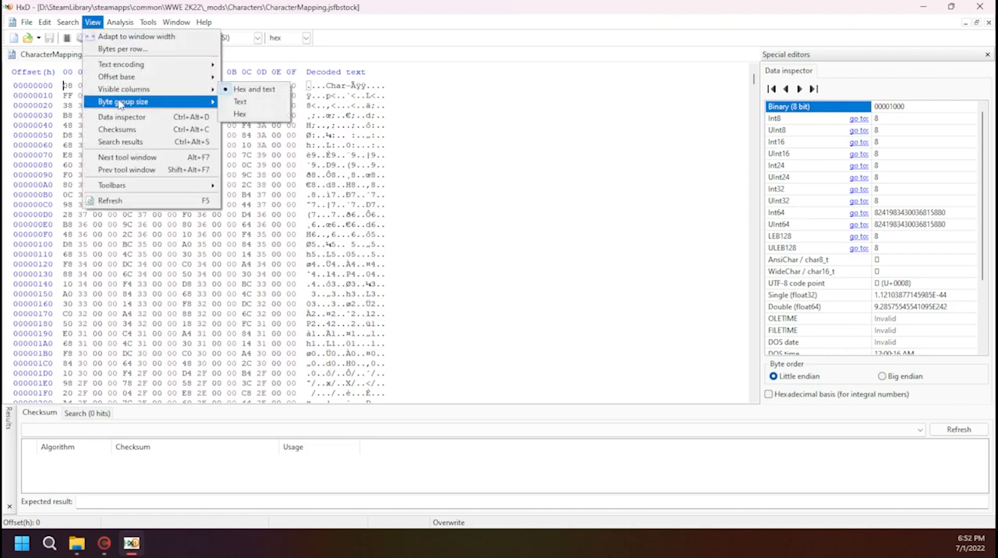
mouse_move(118, 108)
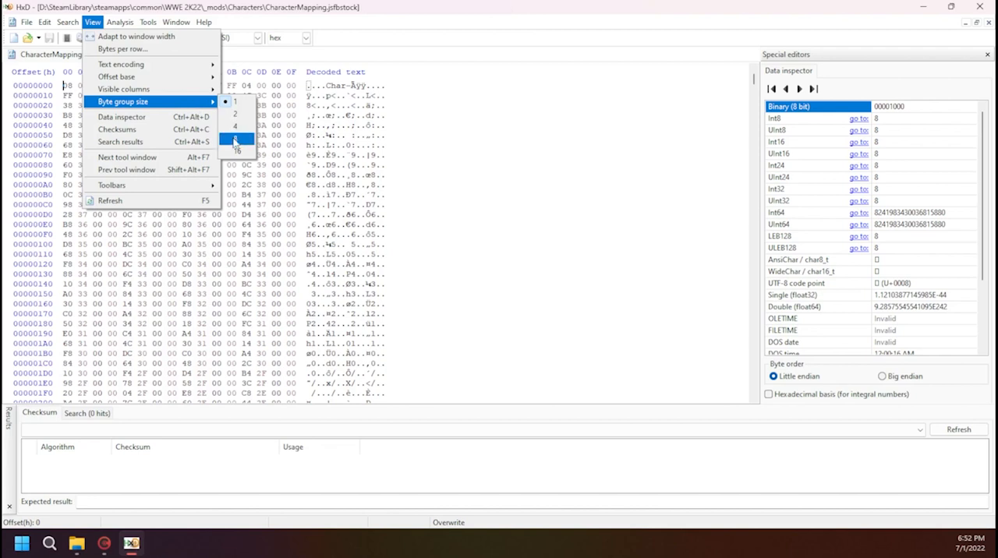
left_click(234, 140)
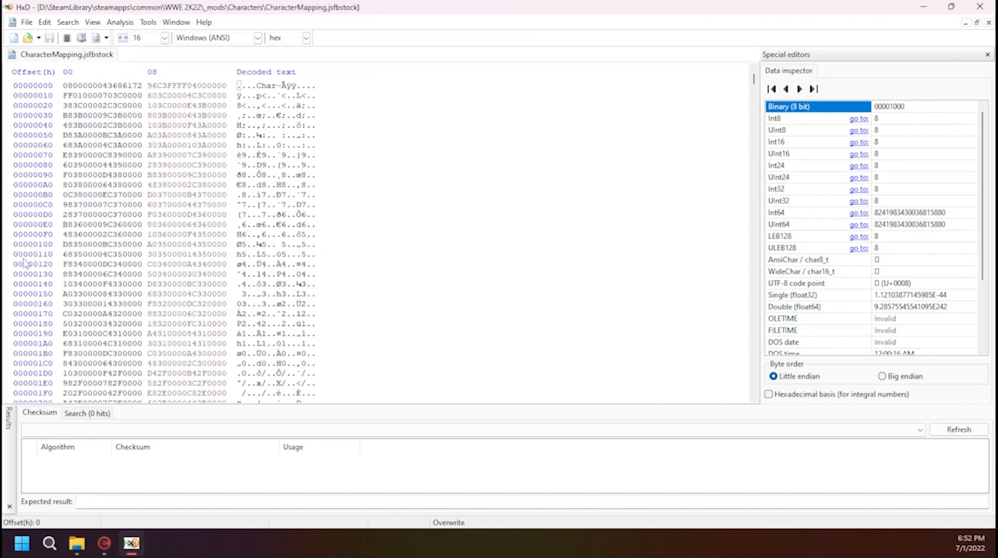
left_click_drag(63, 271, 140, 273)
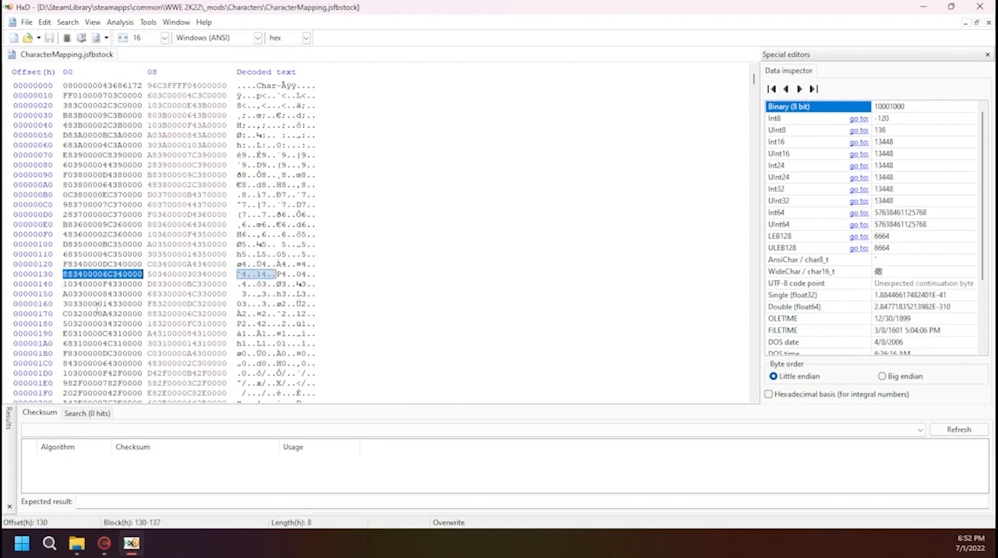
left_click(104, 543)
scroll(250, 271, "down", 2)
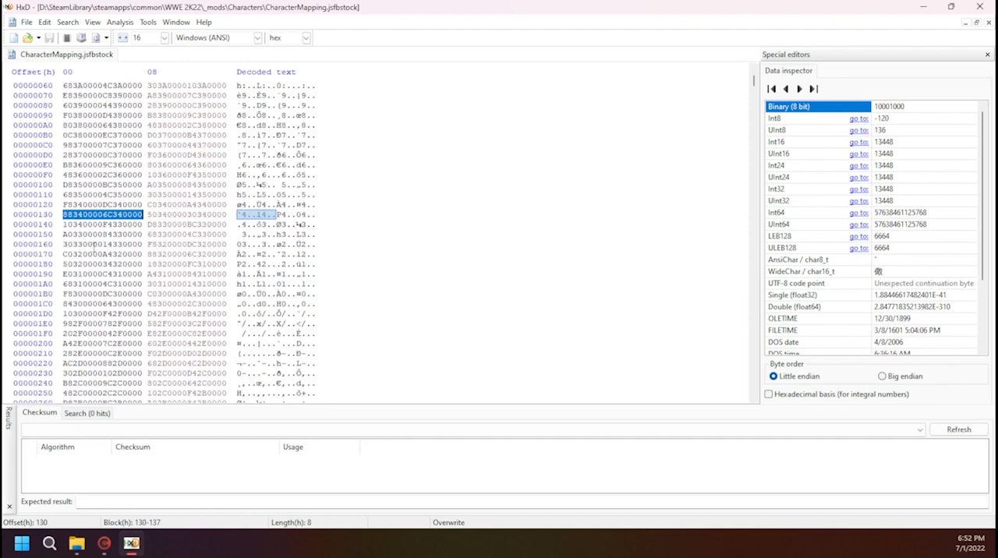
left_click(94, 245)
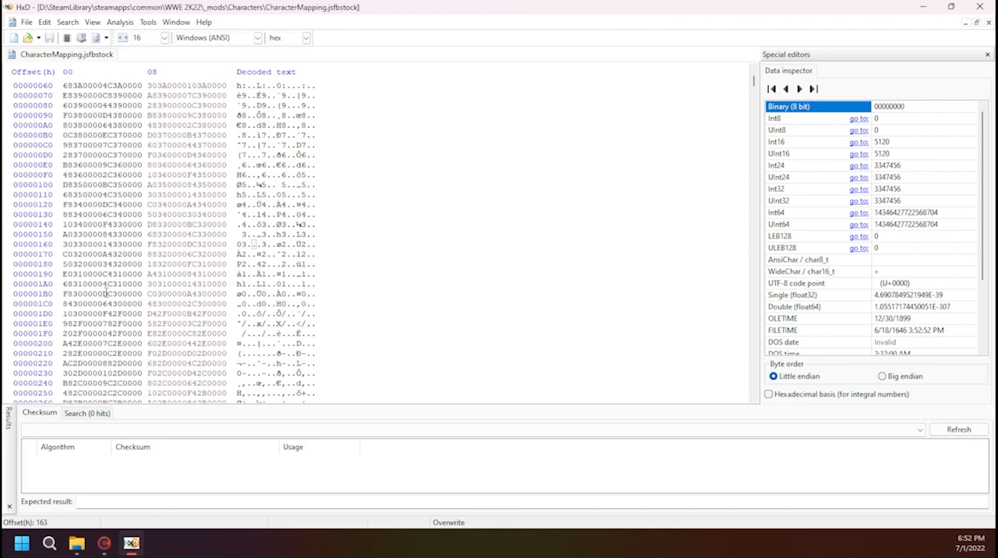
Switch to CakeTools, expand the Characters folder and open 255_Referee_2019 down to its BaseModel subfolder
left_click(105, 545)
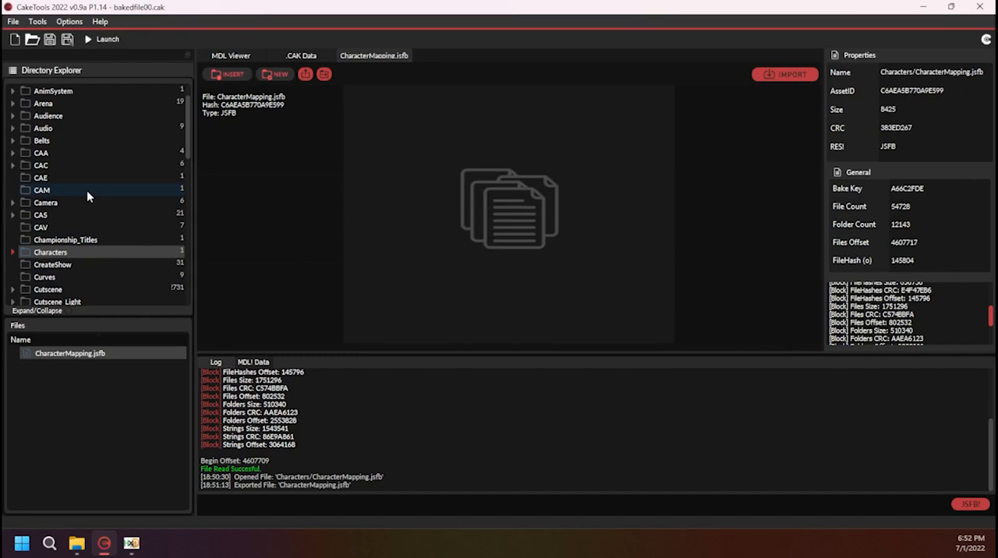
scroll(87, 190, "down", 1)
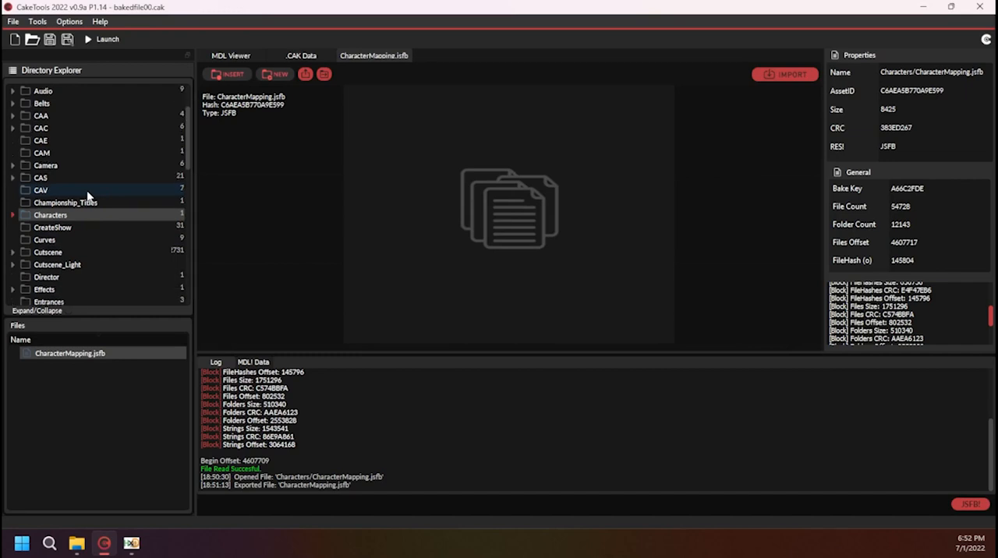
left_click(11, 216)
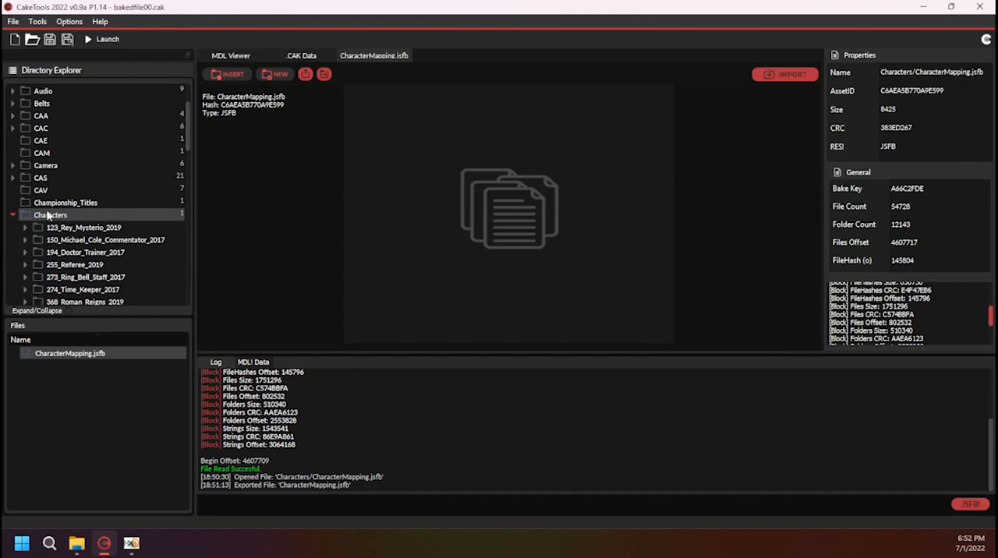
scroll(60, 206, "down", 3)
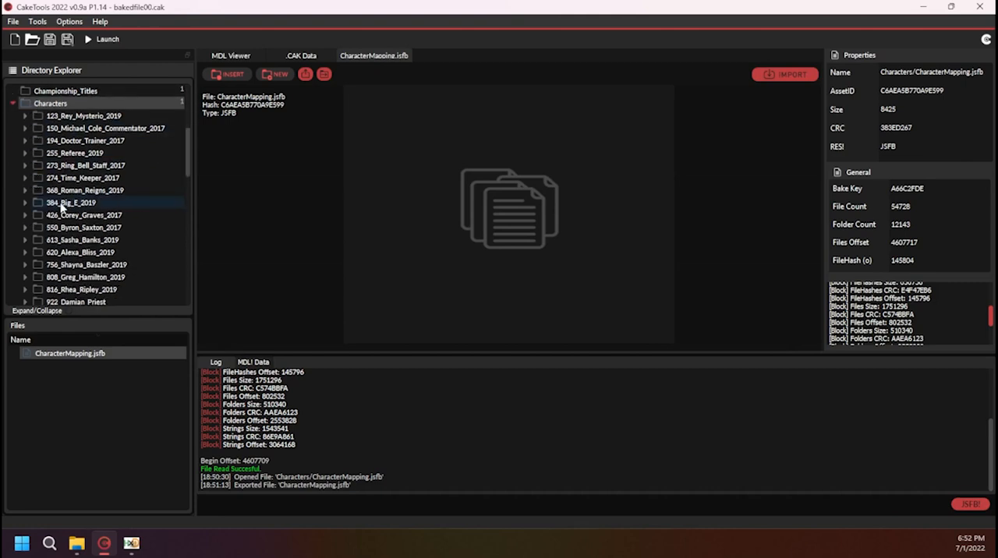
left_click(70, 155)
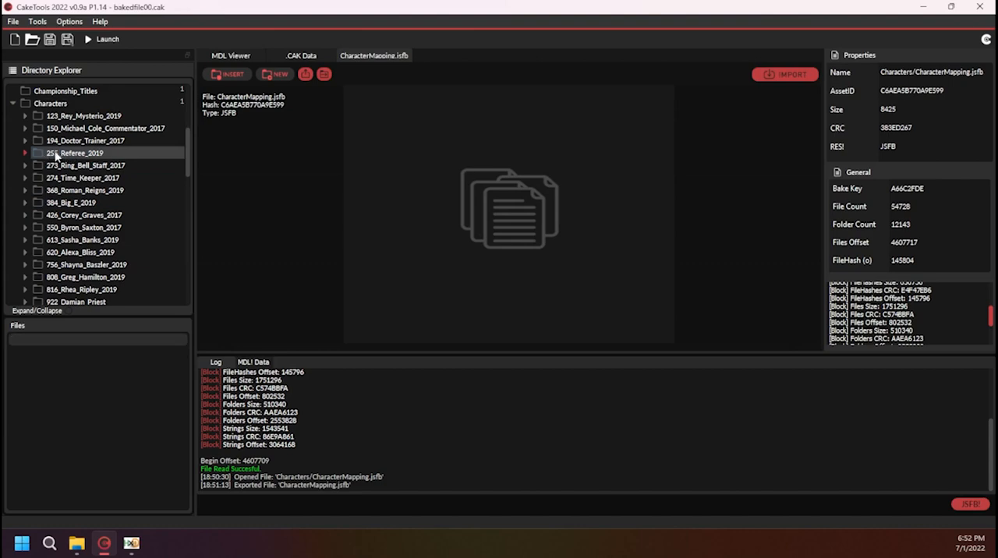
double_click(56, 155)
left_click(39, 166)
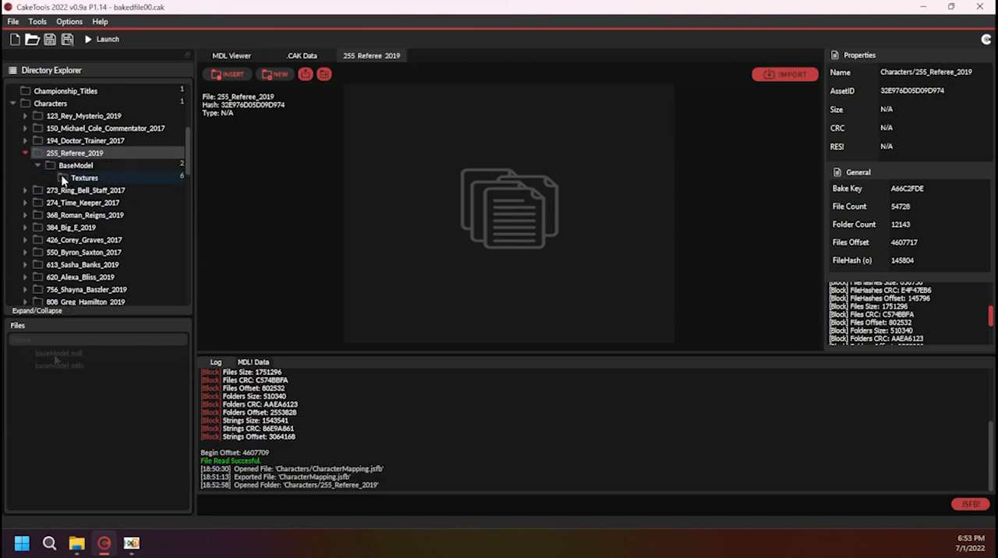
View the referee's baseModel.mdl and its npc_color and head_color textures to identify the character
left_click(69, 167)
double_click(59, 354)
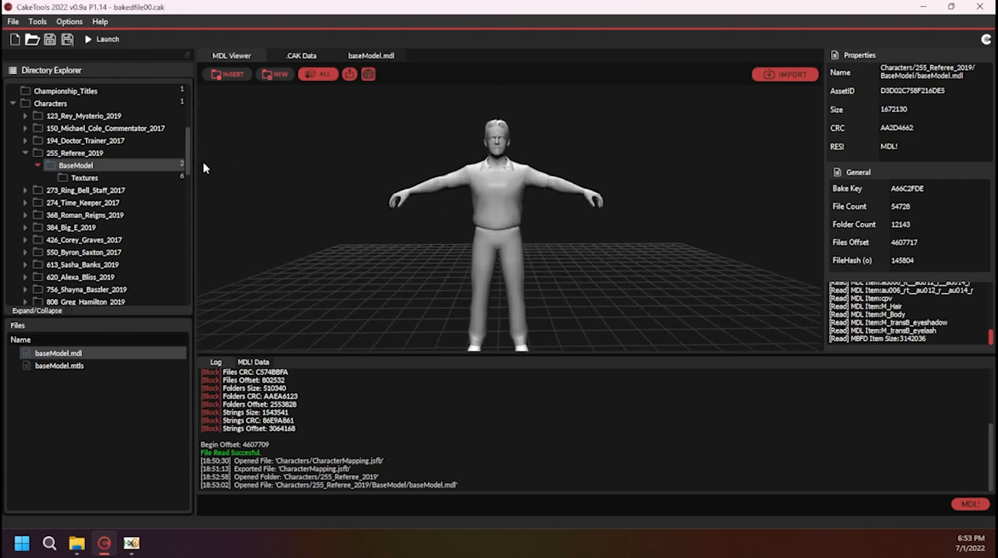
left_click(91, 179)
double_click(74, 404)
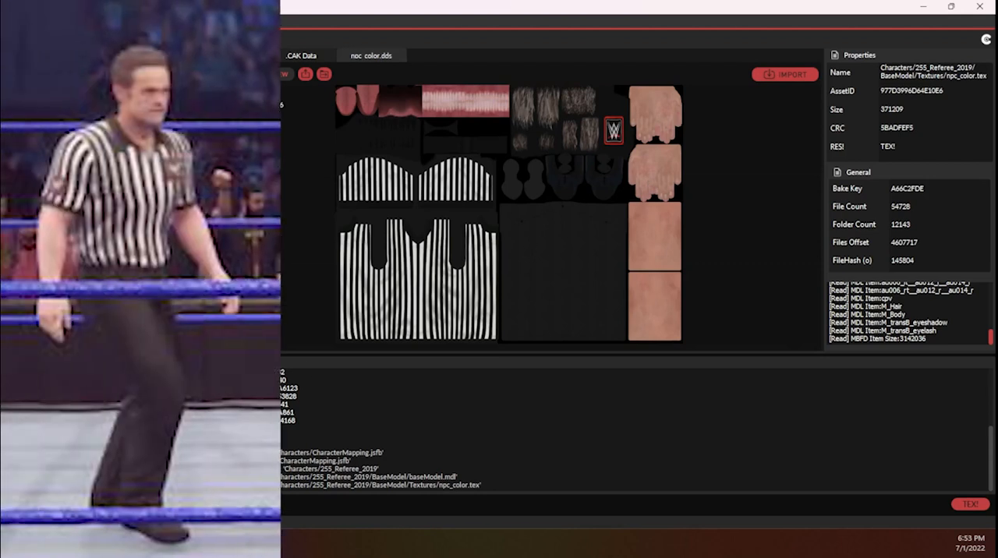
double_click(74, 378)
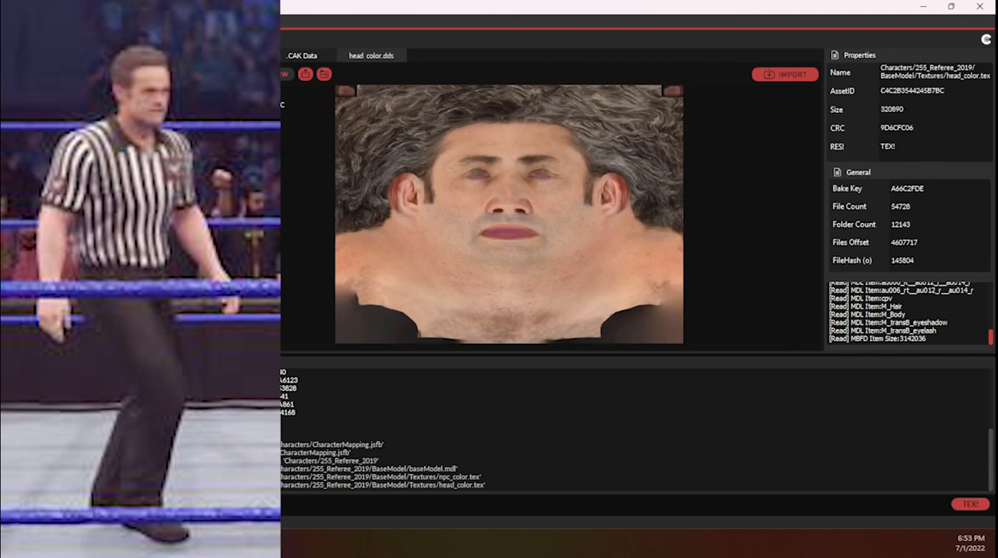
Copy the AssetID of the 255_Referee_2019 folder and return to HxD
double_click(74, 153)
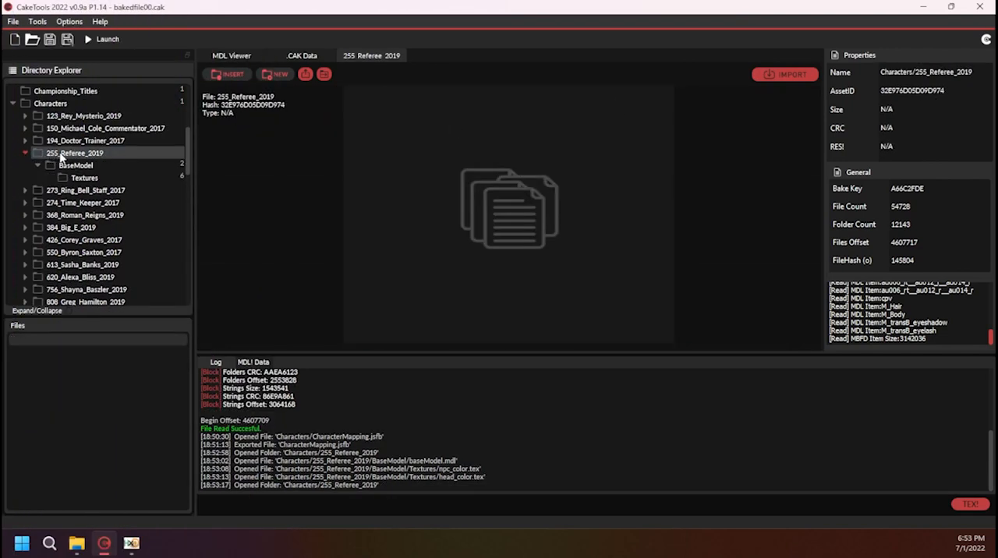
double_click(914, 92)
key("ctrl+c")
left_click(924, 8)
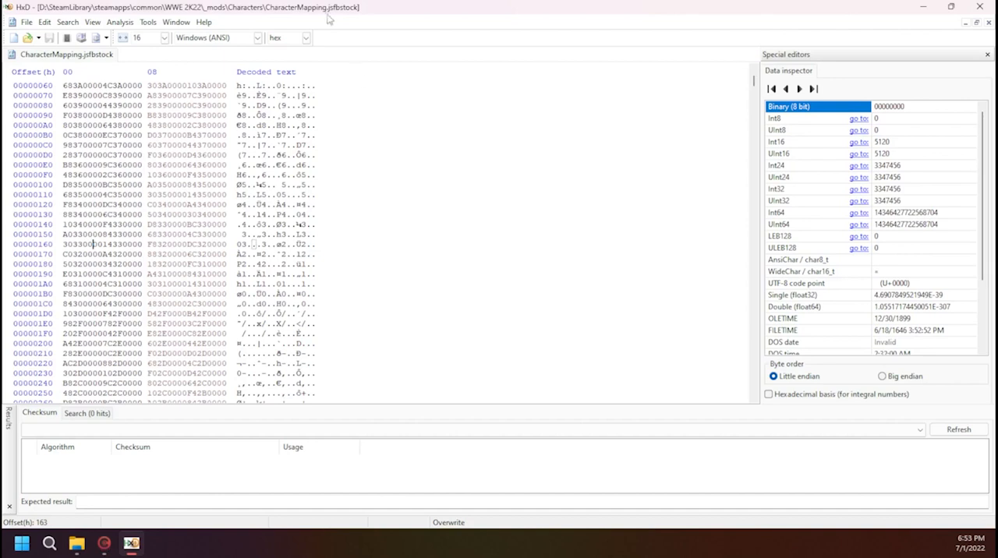
Search all of CharacterMapping.jsfbstock for the hex value 32E976D05D09D974
key("ctrl+f")
left_click(444, 202)
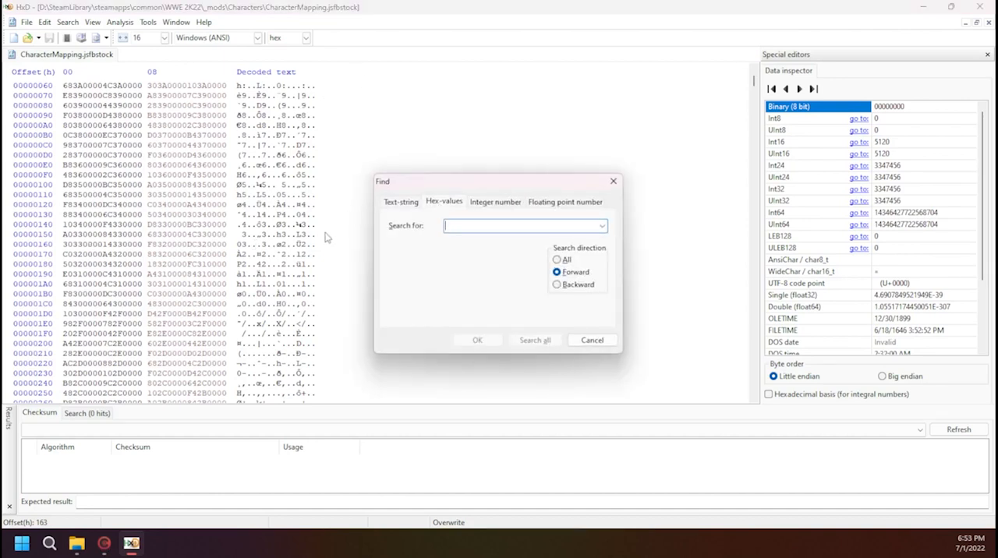
left_click(613, 182)
left_click(74, 23)
left_click(77, 37)
left_click(558, 260)
left_click(504, 226)
key("ctrl+v")
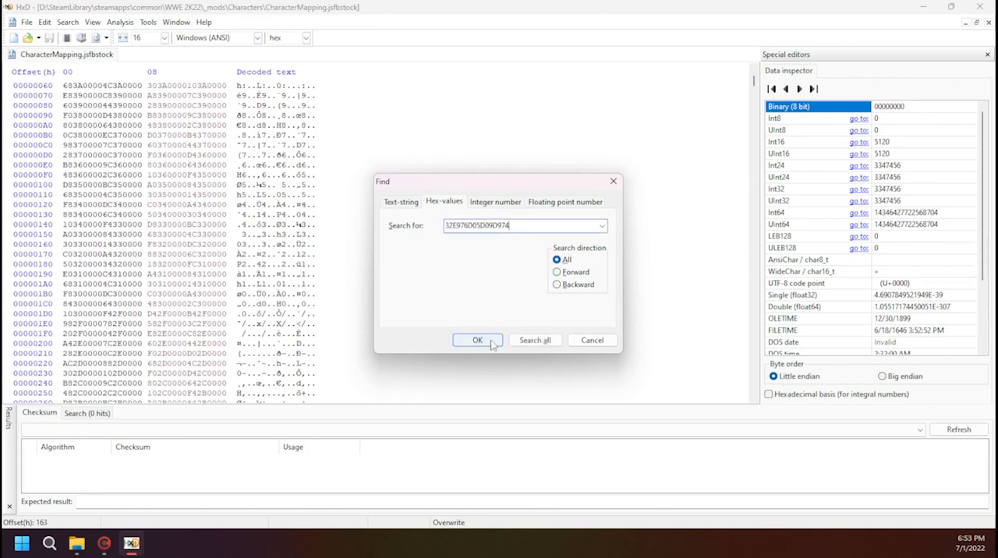
left_click(489, 342)
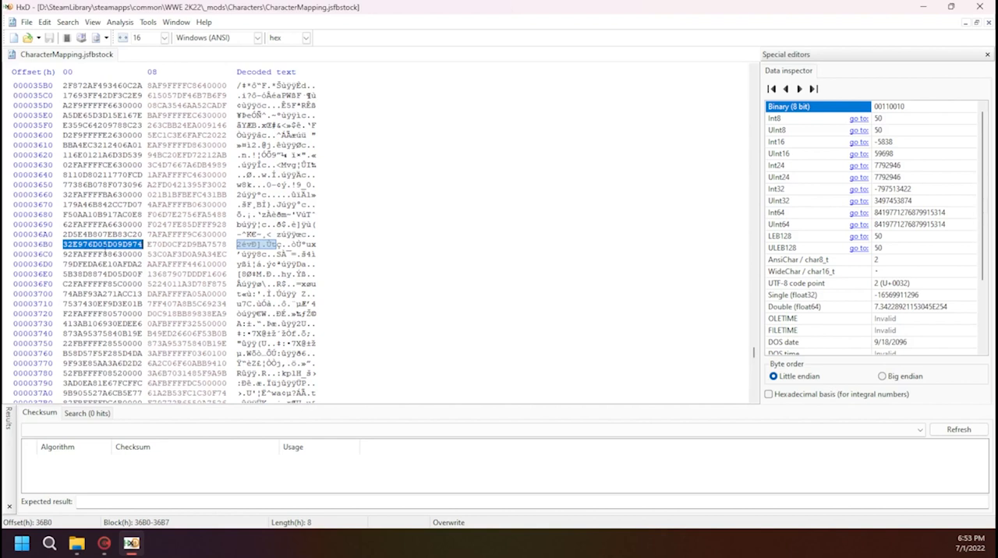
Switch to CakeTools and open bakedfile03.cak from the WWE 2K22 game folder
left_click(97, 548)
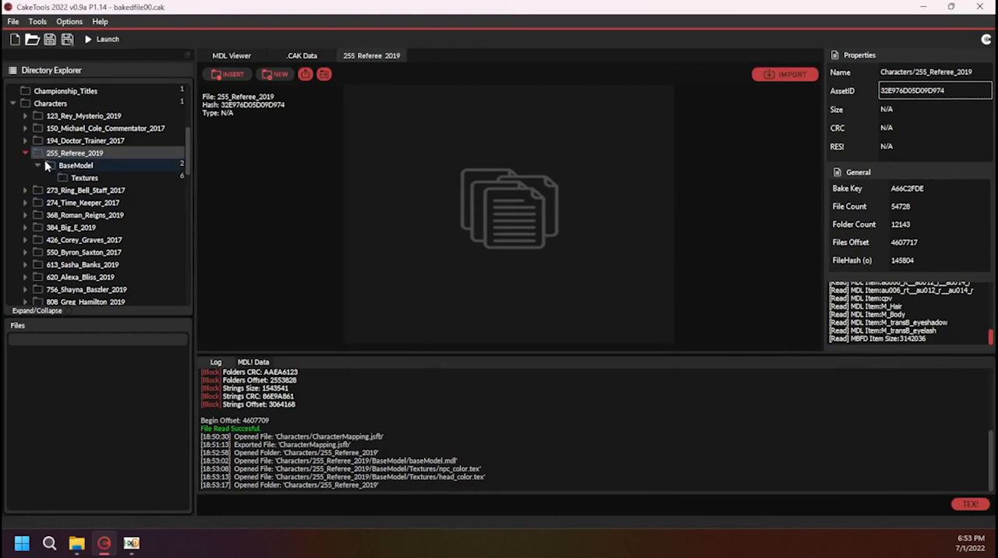
left_click(32, 39)
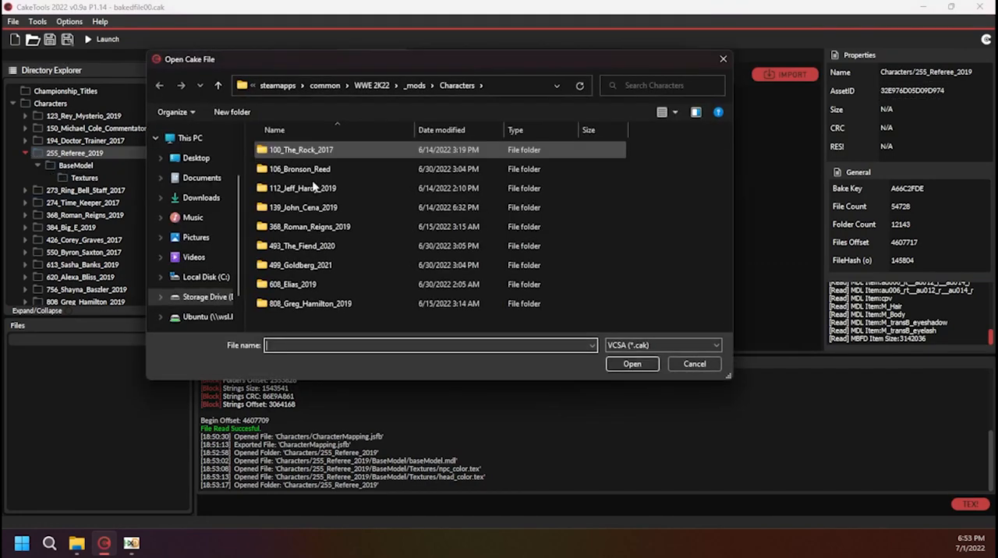
left_click(382, 86)
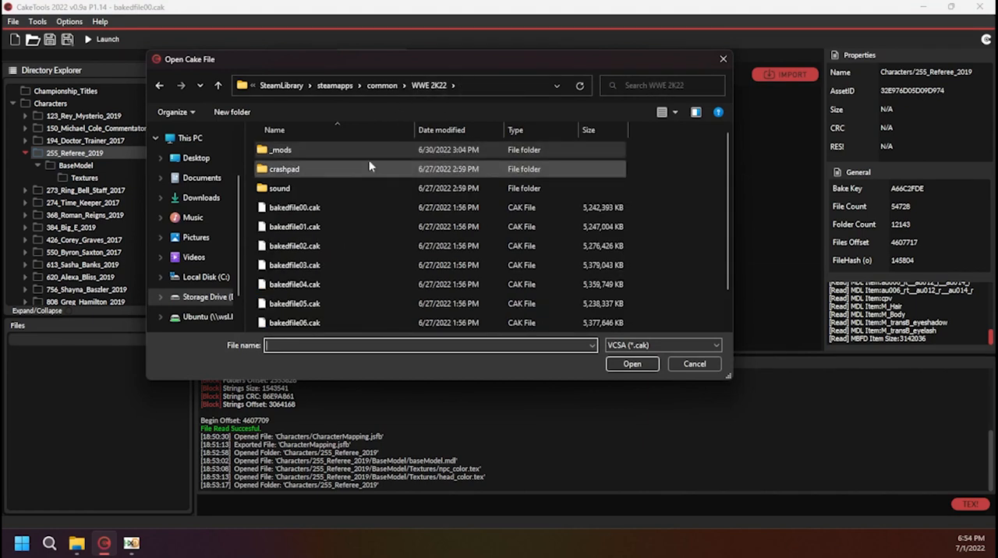
left_click(315, 266)
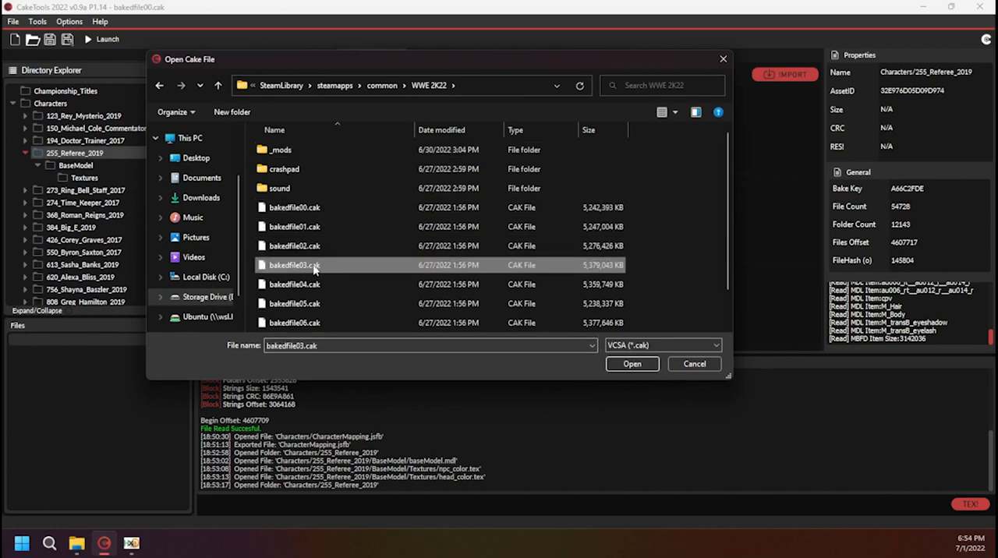
left_click(630, 365)
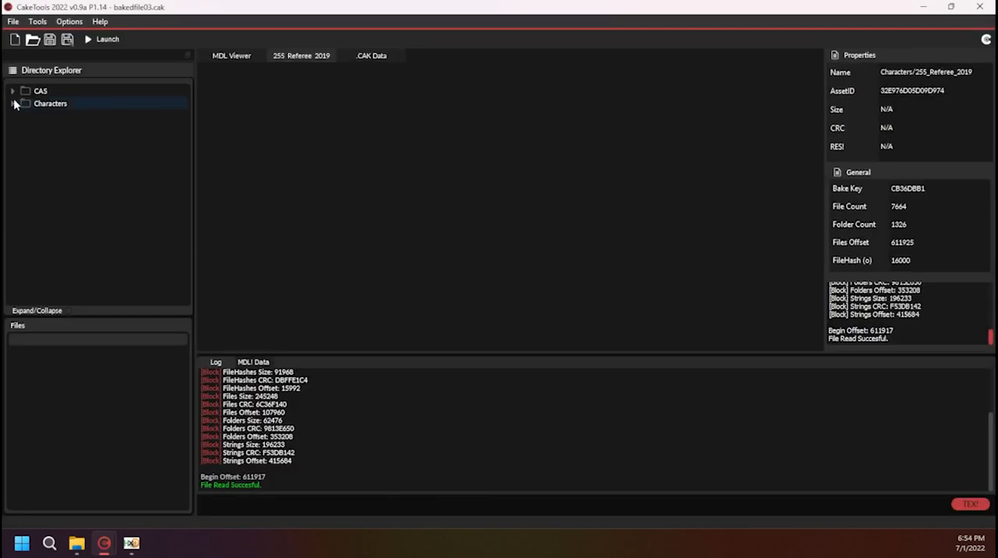
Expand the Characters folder of bakedfile03.cak and open 571_Referee_Smackdown
left_click(13, 104)
scroll(109, 133, "down", 3)
scroll(104, 141, "down", 15)
scroll(104, 140, "down", 8)
scroll(104, 144, "down", 6)
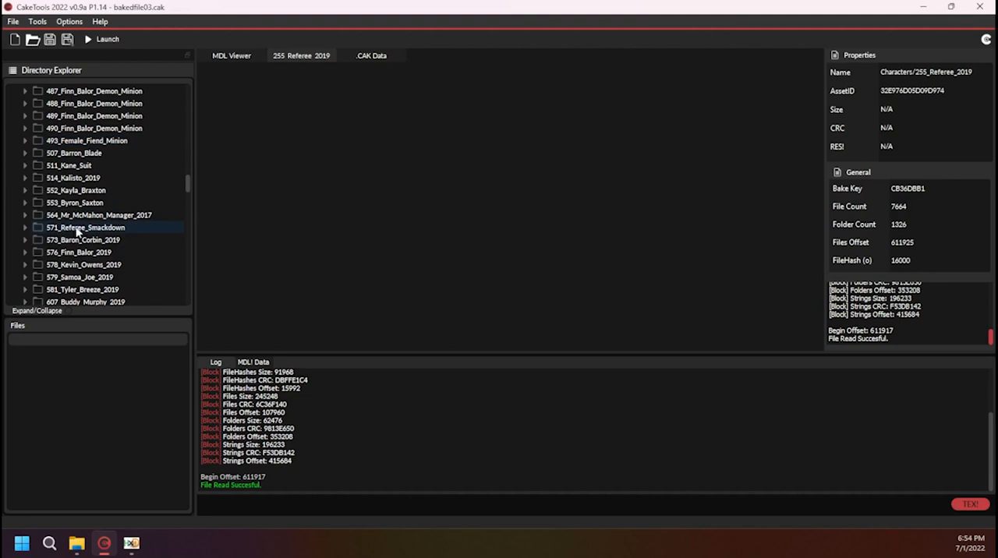
left_click(77, 228)
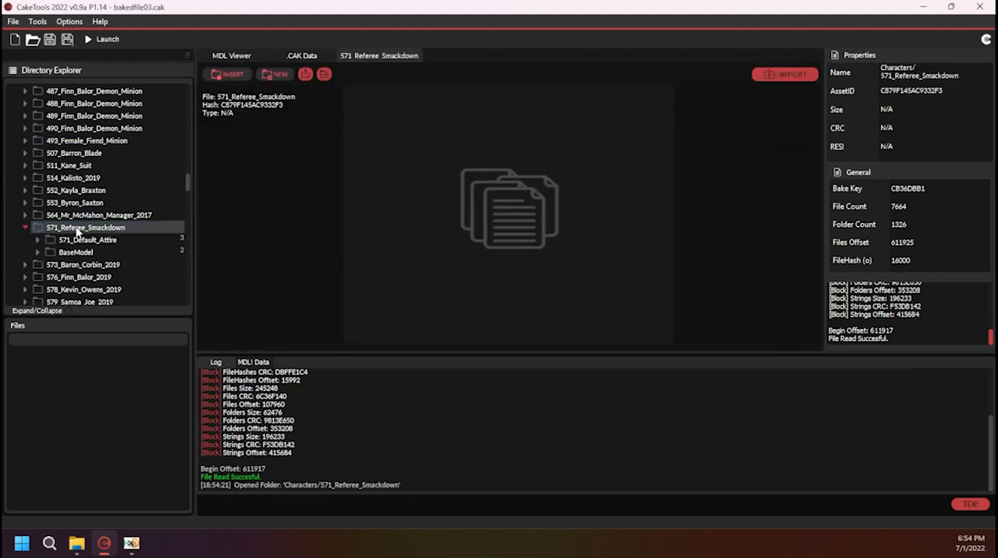
Copy the AssetID of 571_Referee_Smackdown and overwrite the eight bytes at offset 36B0 in HxD with C879F145AC9332F3
double_click(909, 90)
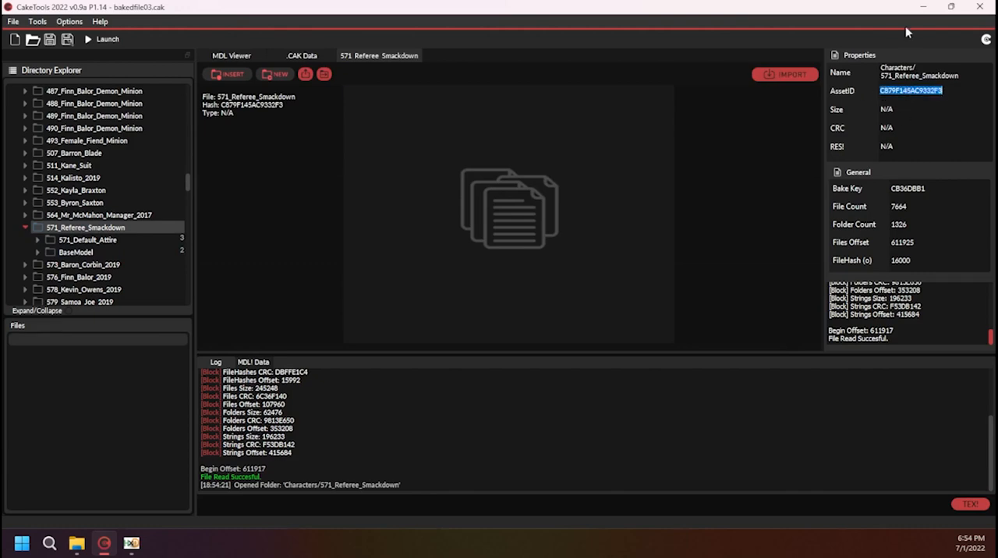
left_click(924, 6)
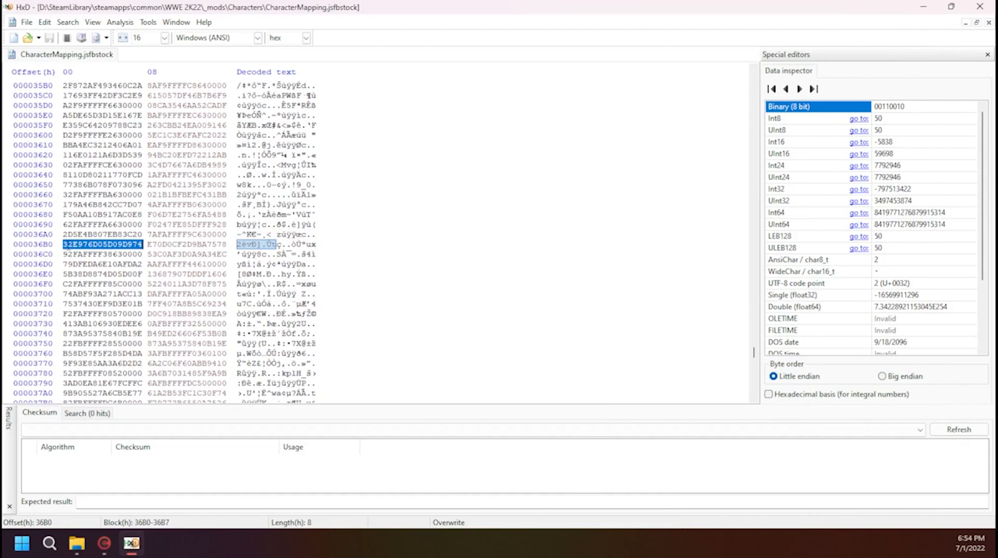
left_click(64, 244)
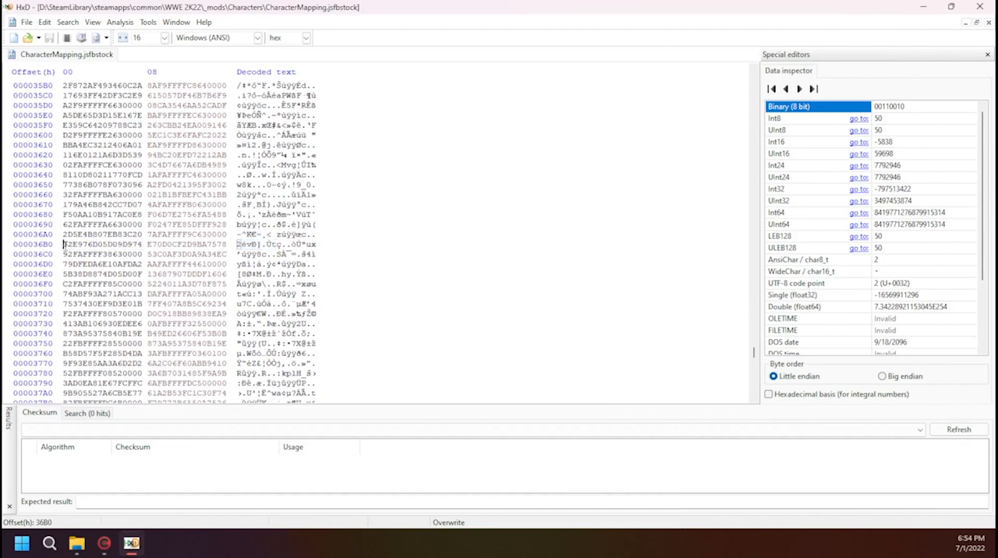
key("ctrl+b")
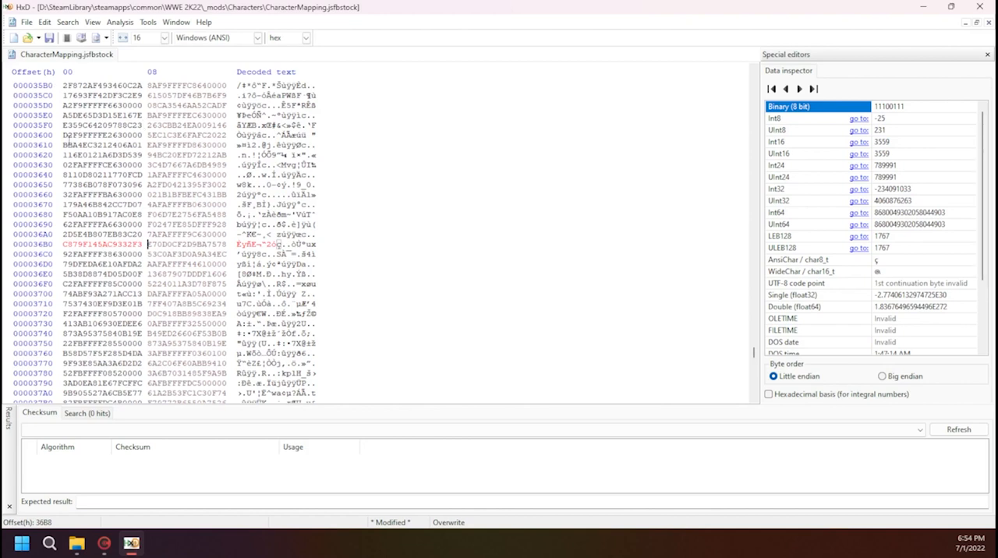
Switch to CakeTools and inspect the baseModel.mdl of 571_Referee_Smackdown in the model viewer
left_click(104, 543)
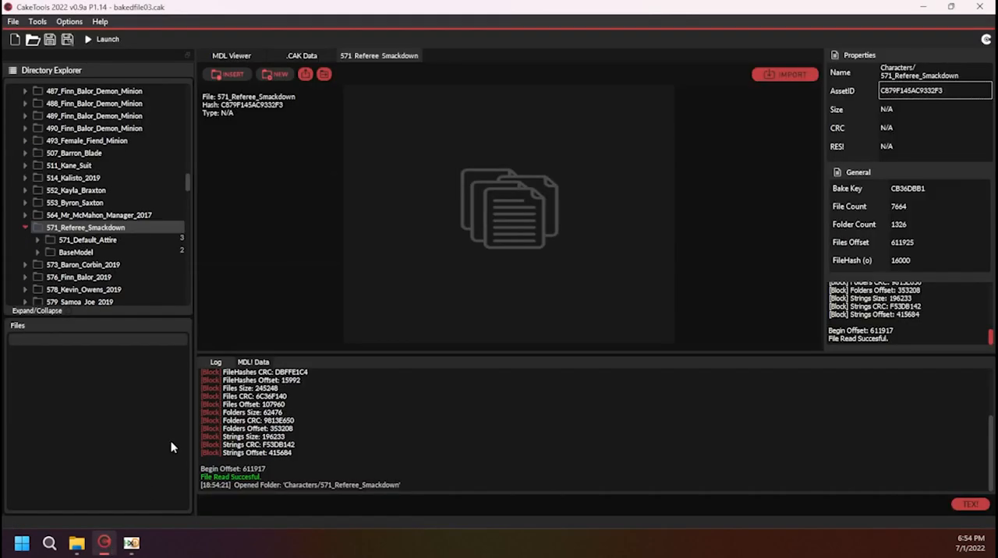
left_click(117, 248)
left_click(88, 354)
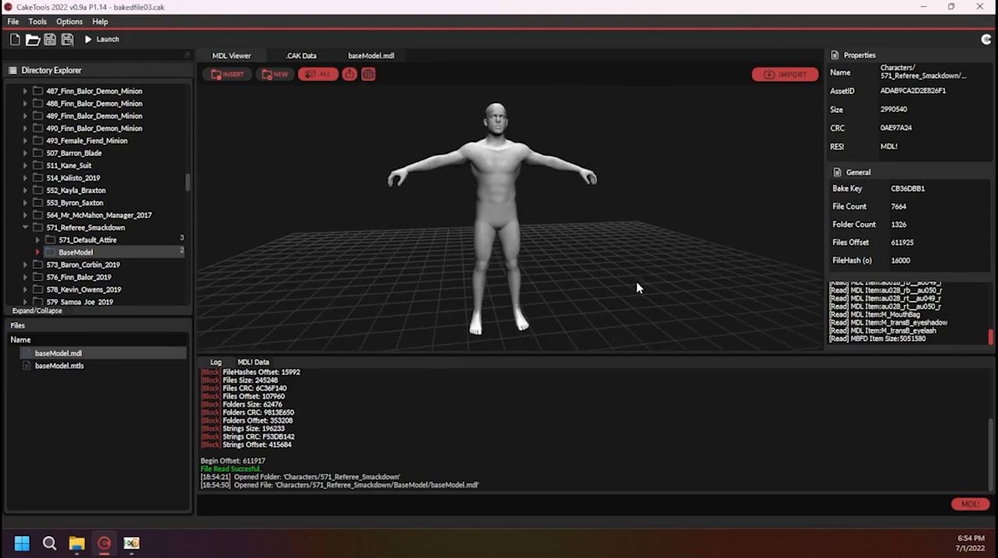
left_click_drag(638, 284, 682, 274)
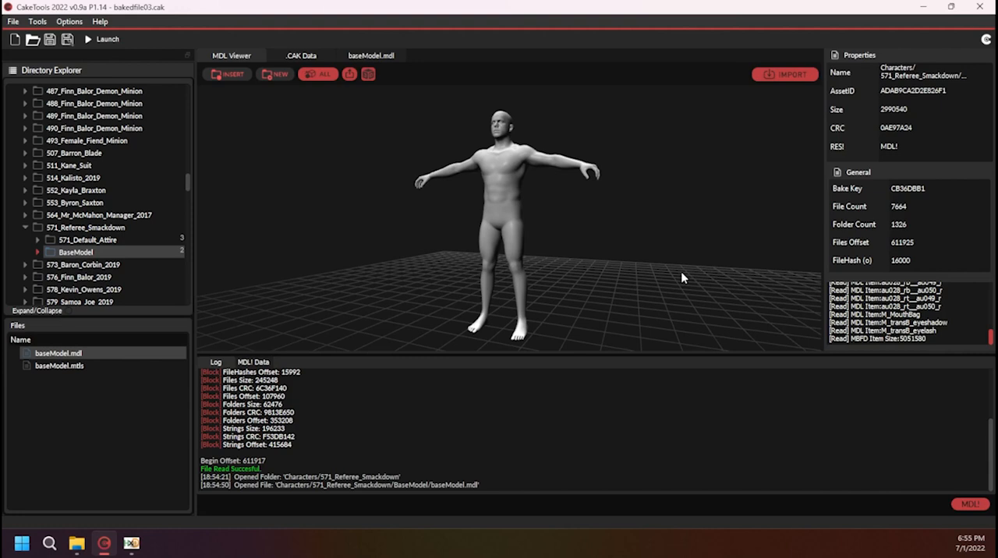
Copy the AssetID of 571_Default_Attire, overwrite the eight bytes at offset 36B8 in HxD with FCD8E8355D34C5BE and save the file
double_click(102, 243)
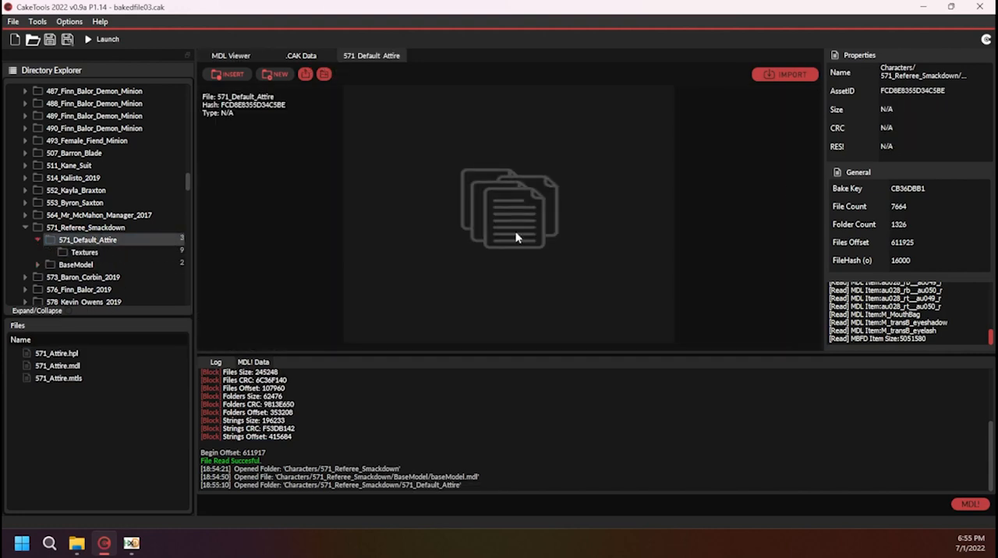
double_click(930, 90)
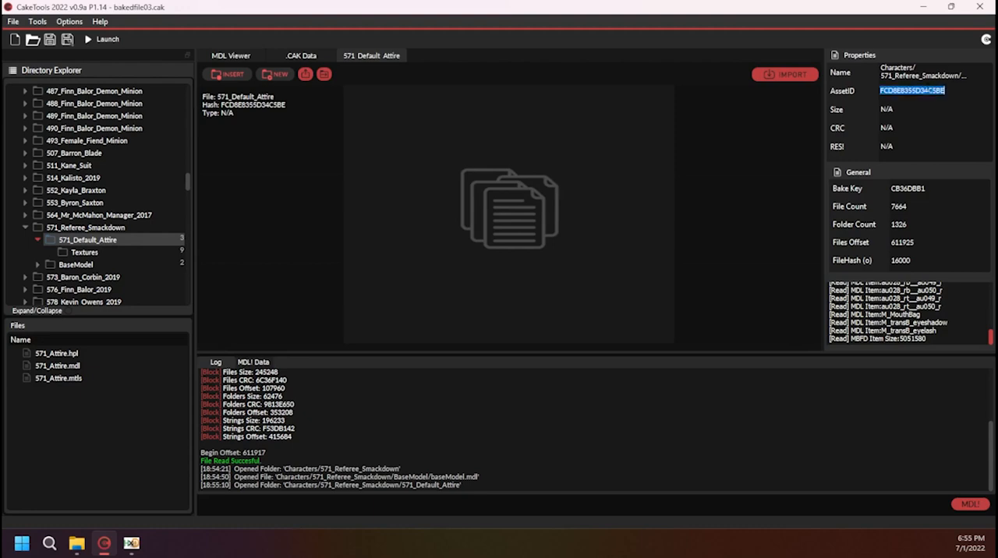
left_click(931, 6)
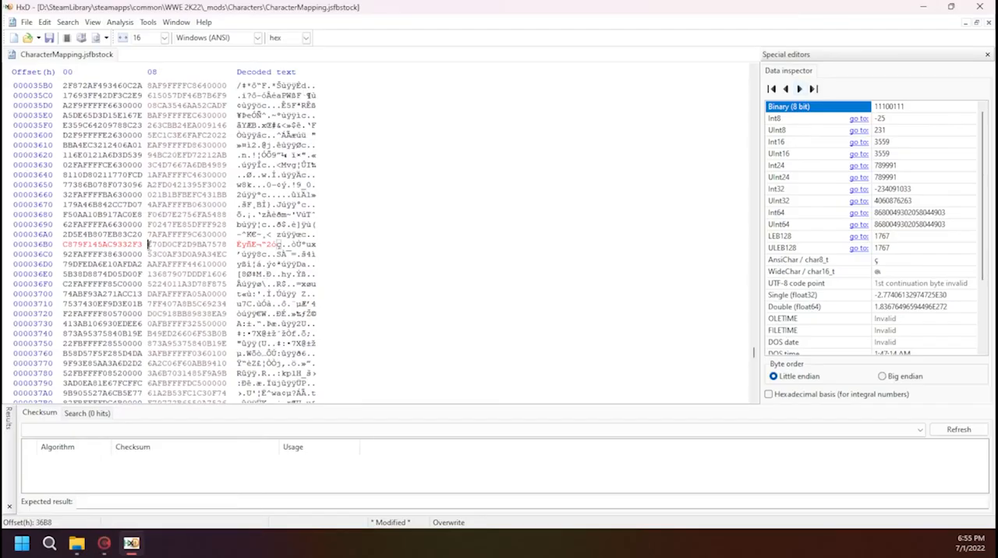
key("ctrl+b")
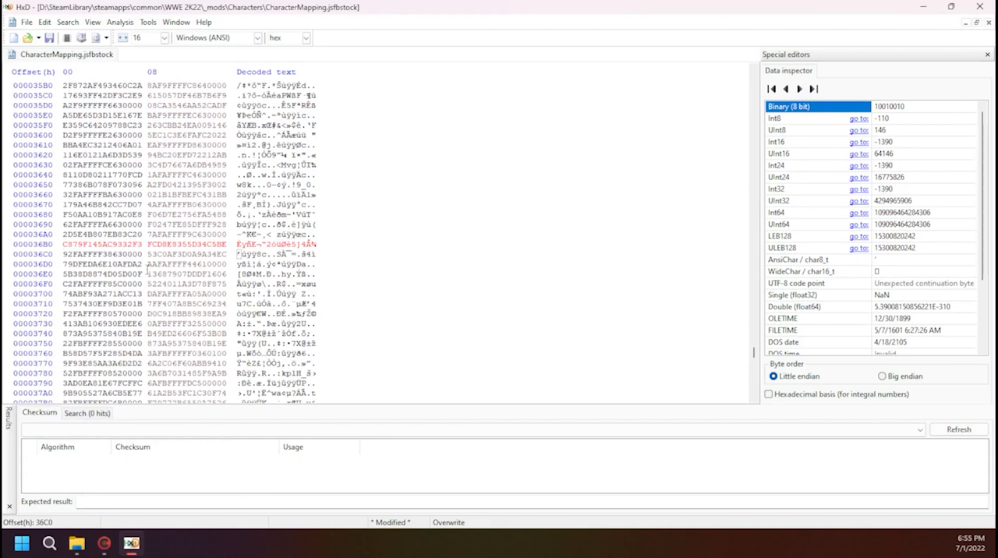
left_click(49, 38)
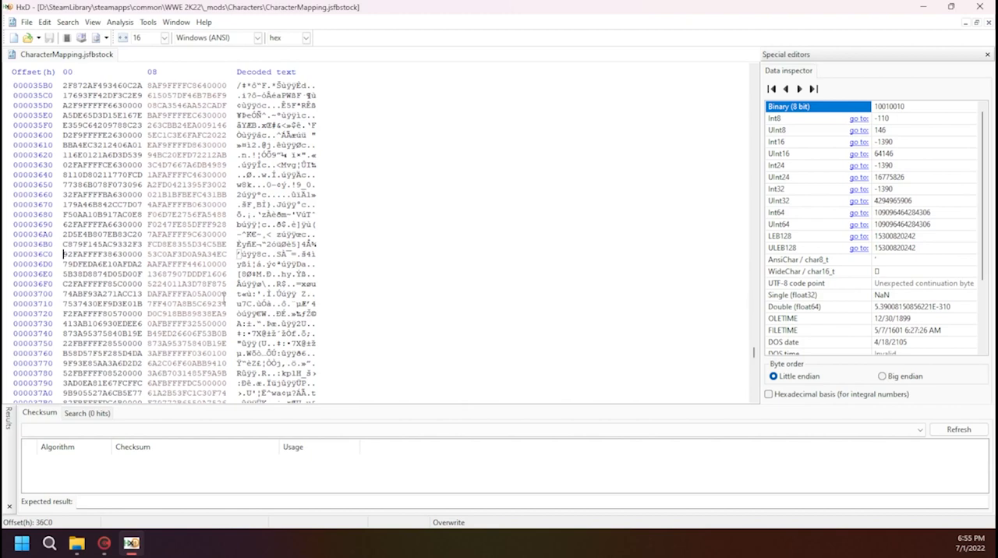
Switch to CakeTools, choose _mods as the bake folder, and cancel at the BakedFile index prompt
key("alt+Tab")
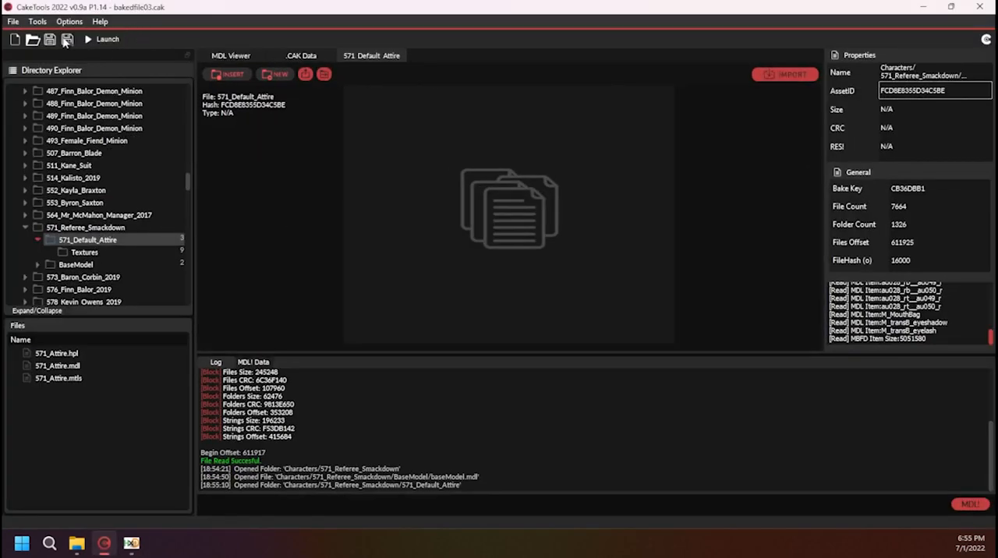
left_click(12, 22)
left_click(34, 75)
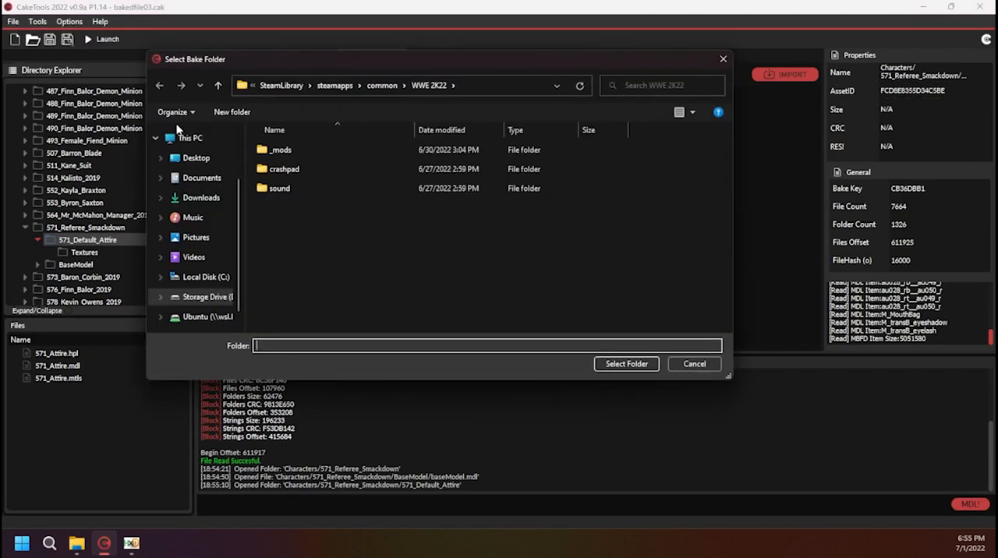
left_click(280, 150)
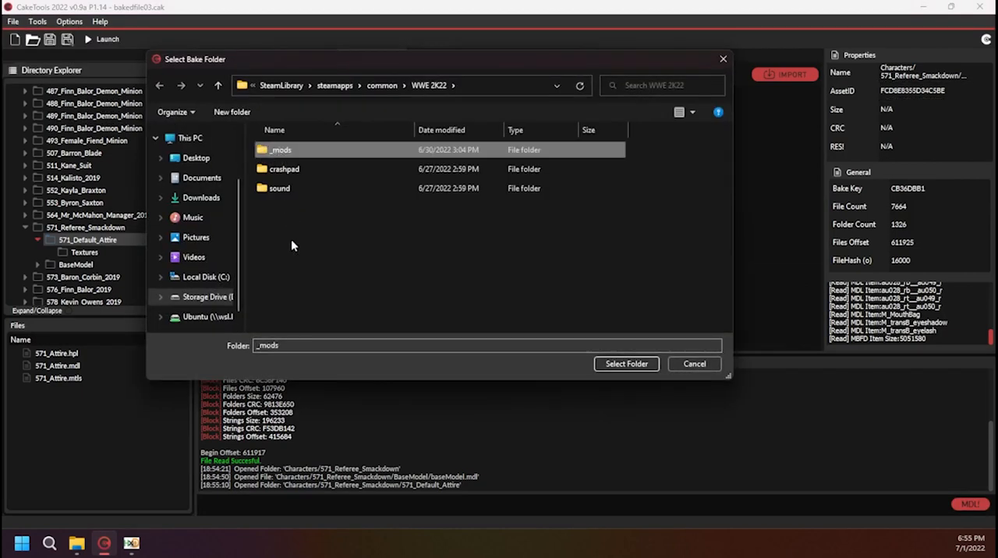
left_click(626, 364)
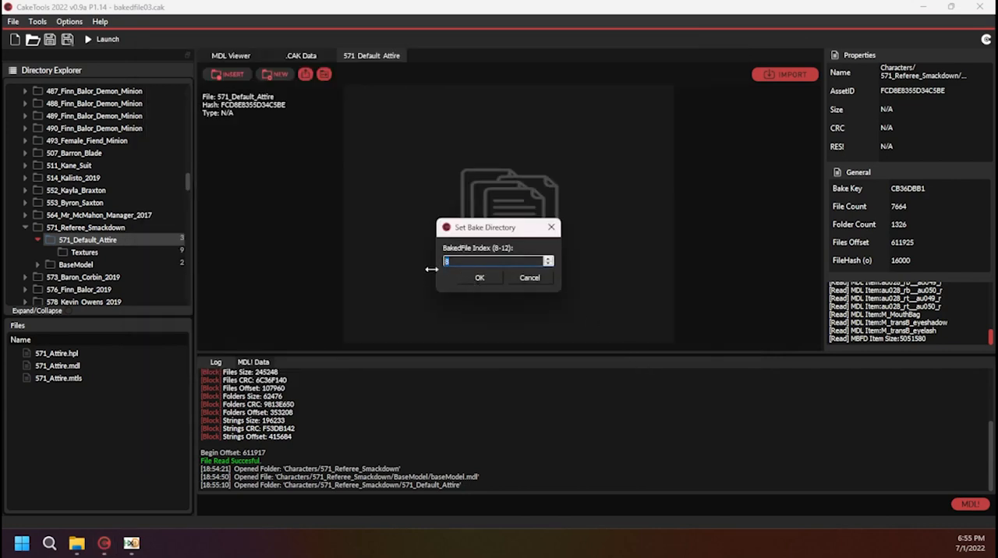
left_click(538, 285)
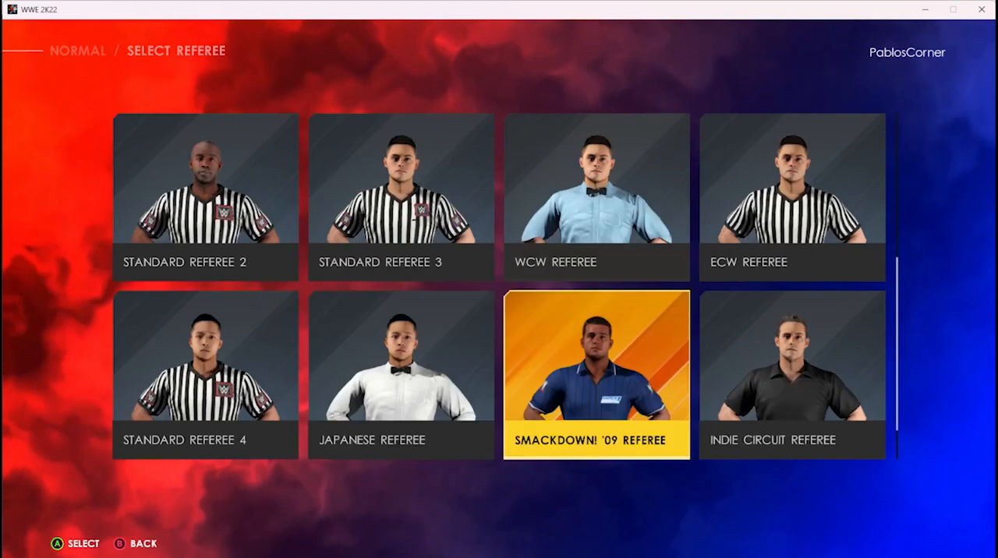
Choose Smackdown! '09 Referee as the match referee in WWE 2K22 and toggle the Entrance match option
key("Return")
key("Down")
Accept the match options and start the one-on-one Normal match
key("Down")
key("Down")
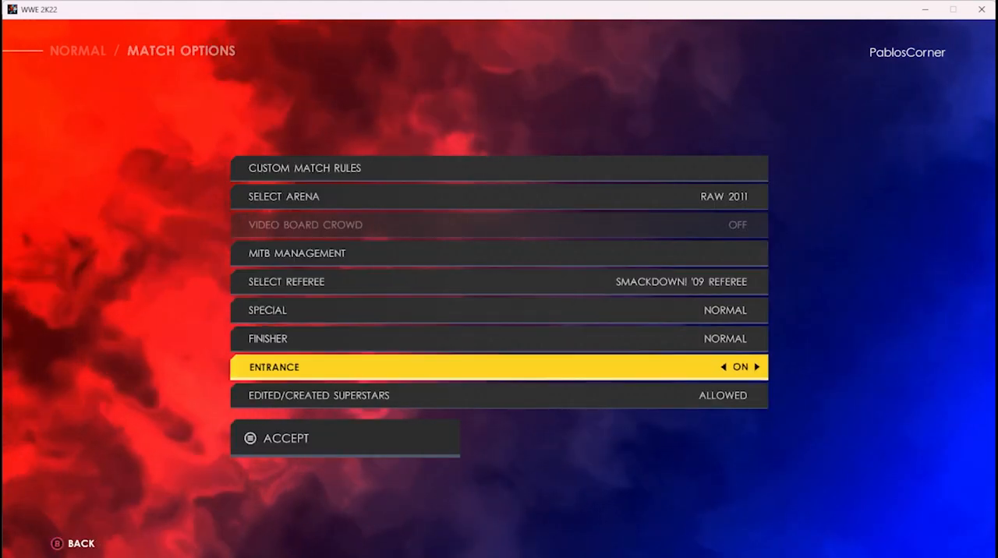
key("Right")
key("Down")
key("Down")
key("Return")
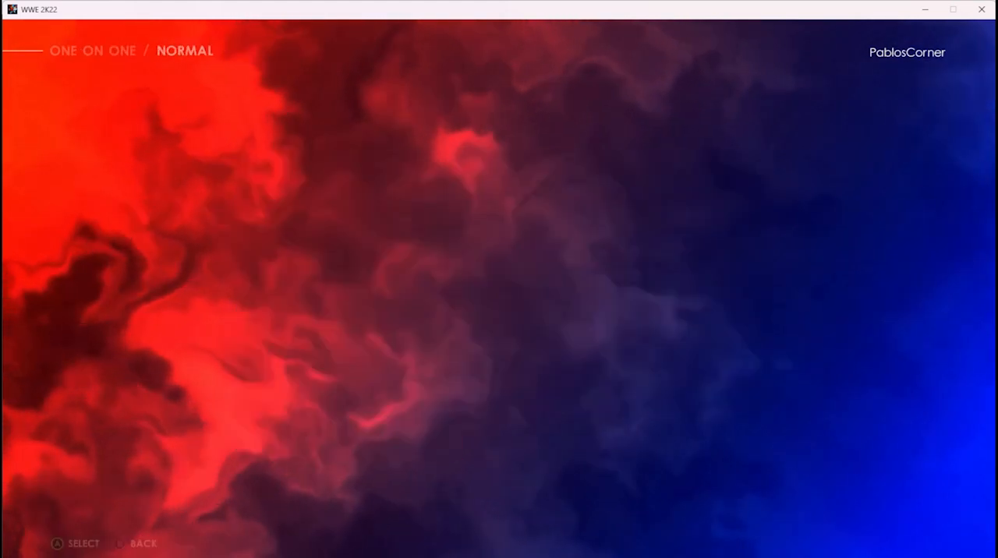
key("Return")
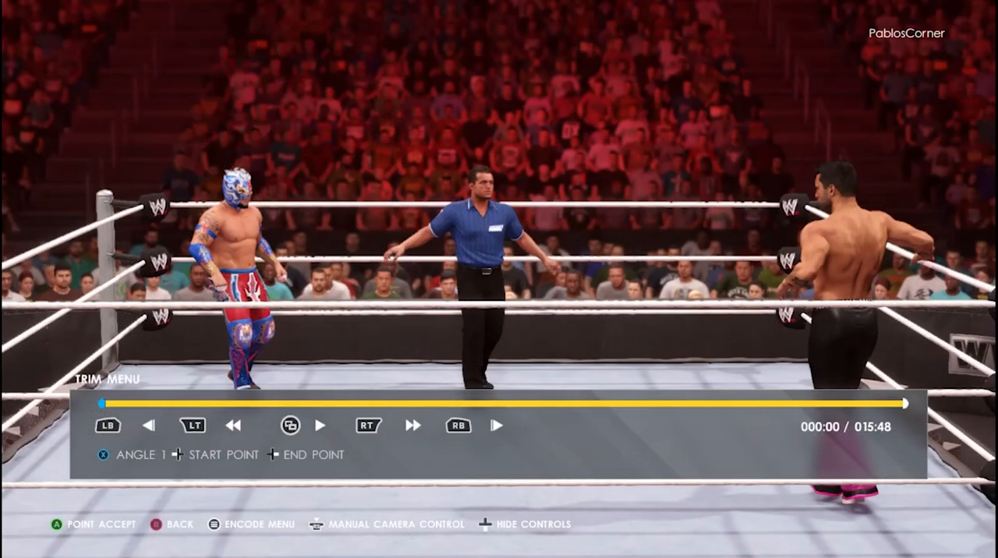
Hide the replay trim controls and inspect the referee standing in the ring between the two wrestlers
key("Up")
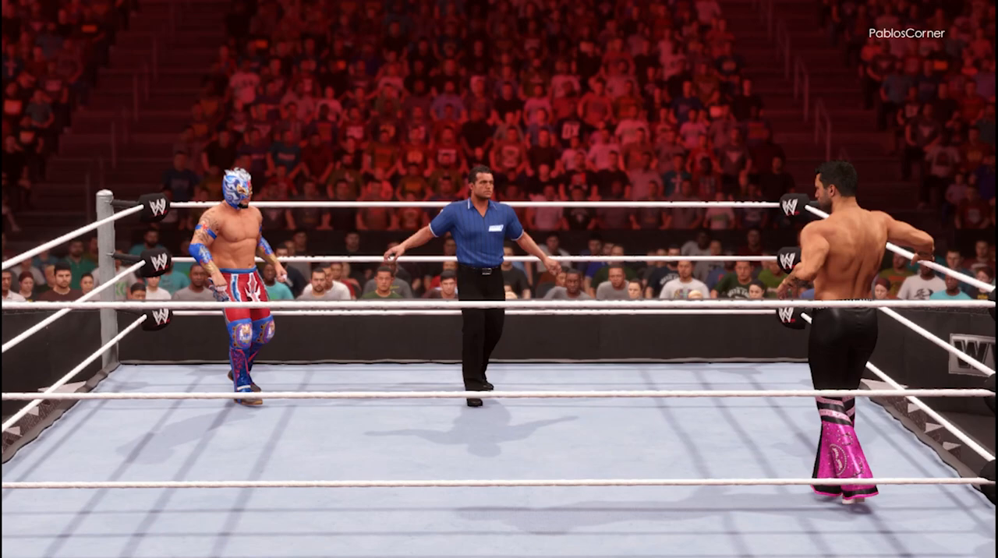
key("Up")
key("Up")
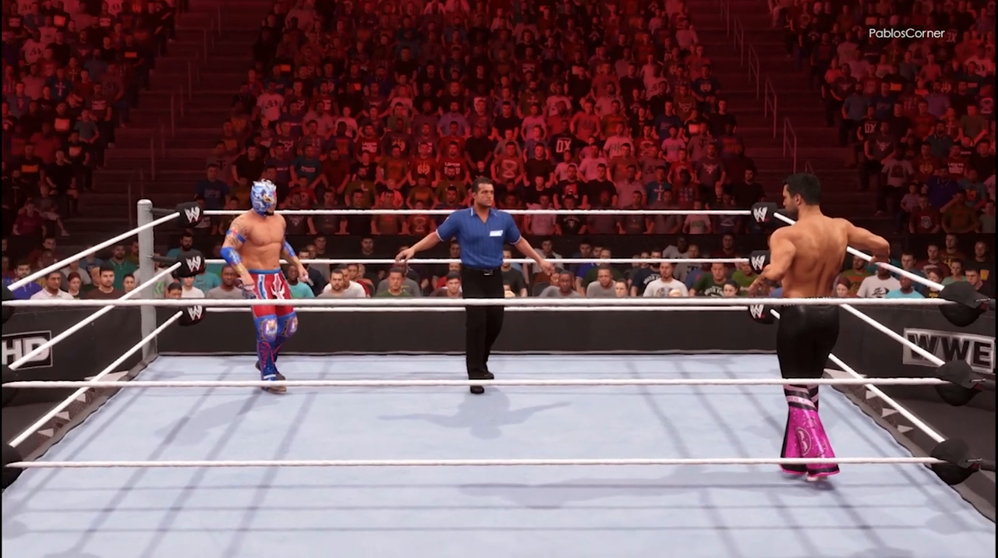